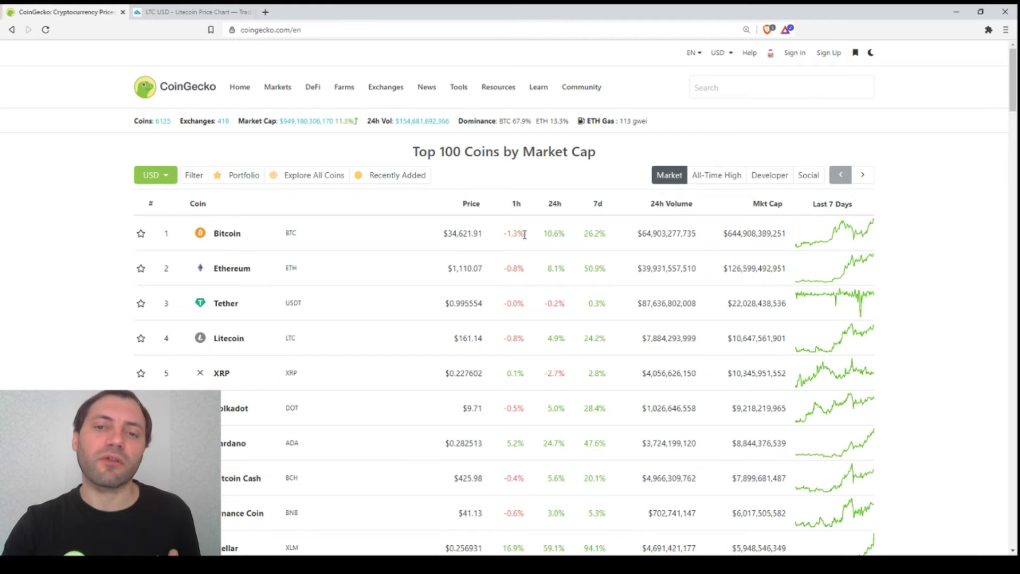
Scan CoinGecko's Top 100 coins, then switch to the TradingView LTC USD tab.
scroll(475, 280, down, 1)
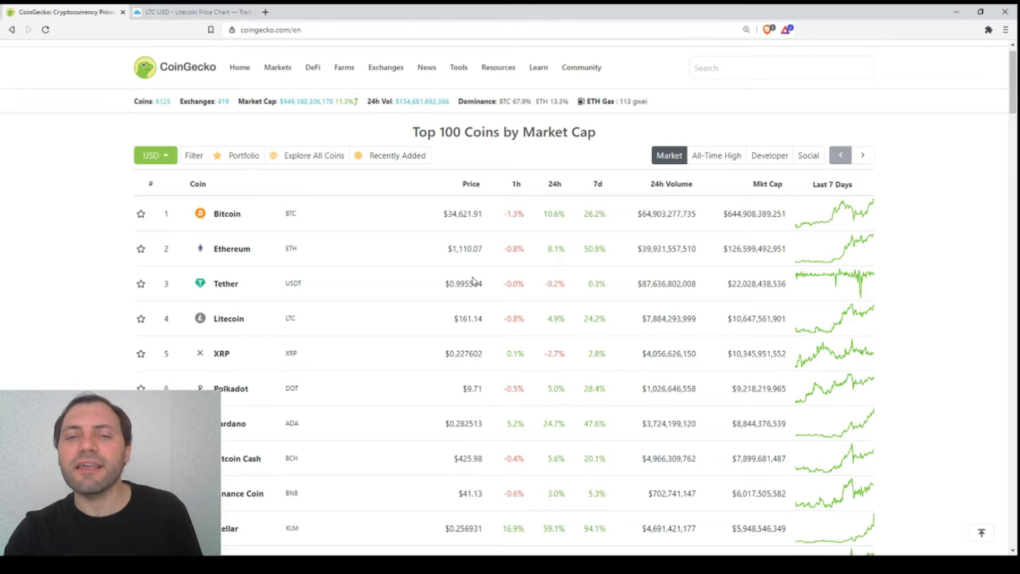
scroll(475, 281, down, 1)
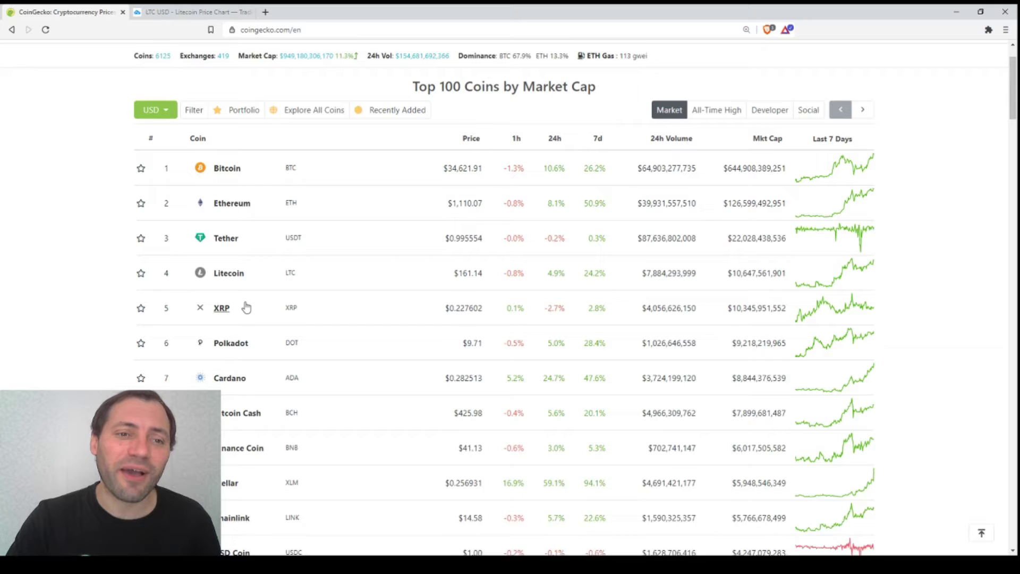
scroll(236, 276, down, 1)
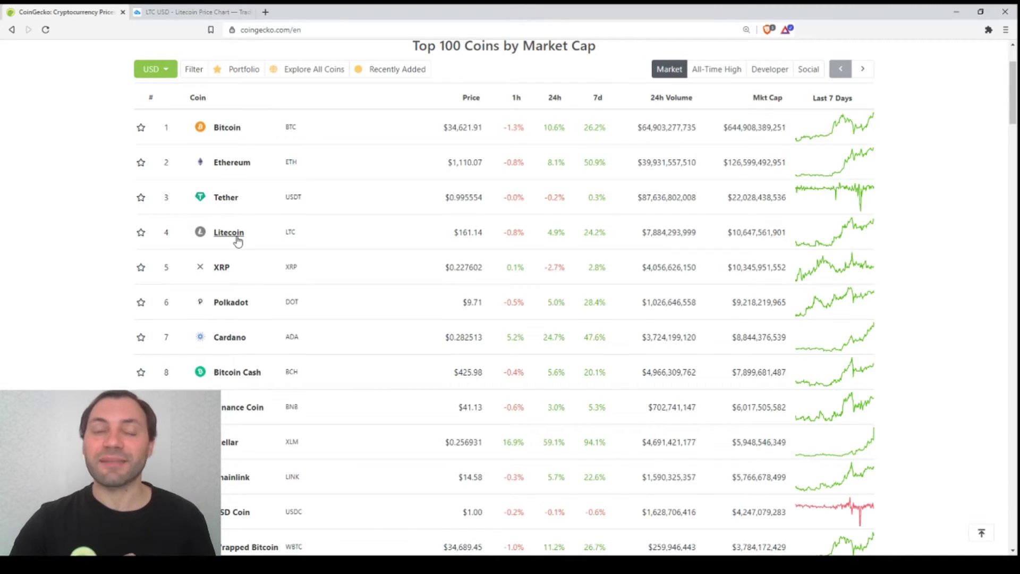
click(189, 12)
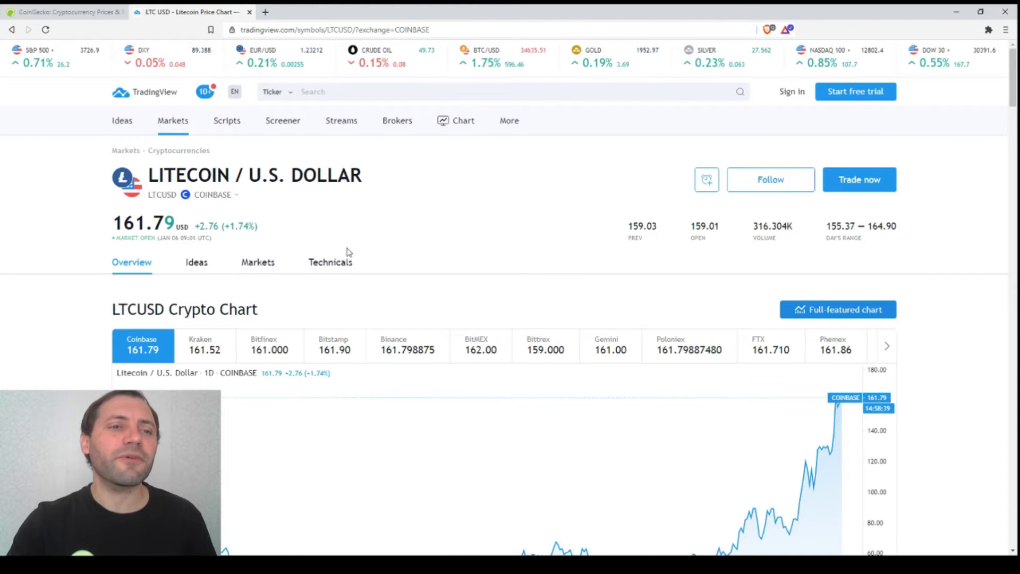
Look over the LTCUSD overview page and open its full-featured chart in a new tab.
scroll(348, 251, down, 1)
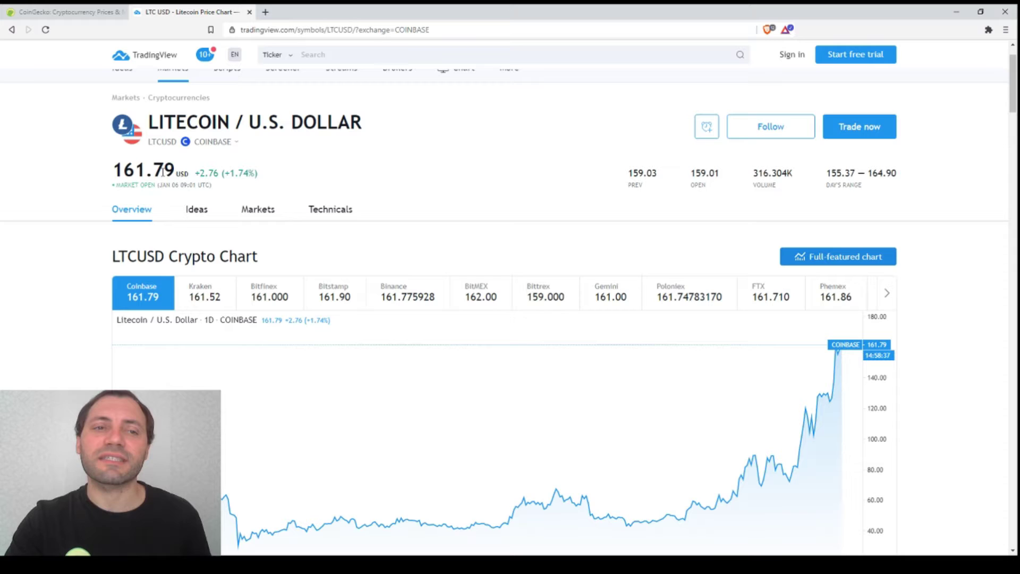
scroll(766, 319, down, 2)
scroll(975, 289, down, 1)
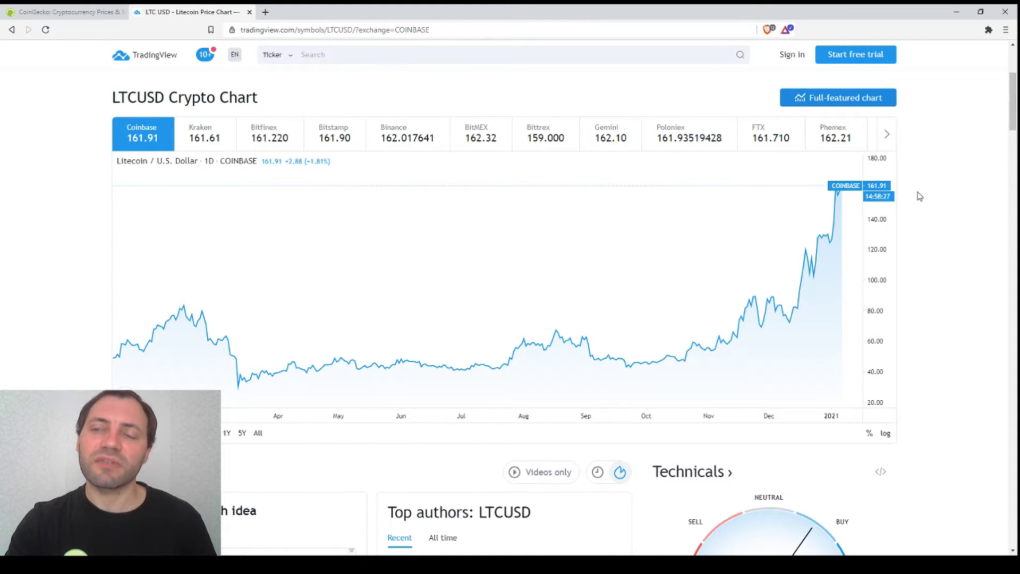
scroll(877, 240, up, 1)
click(831, 203)
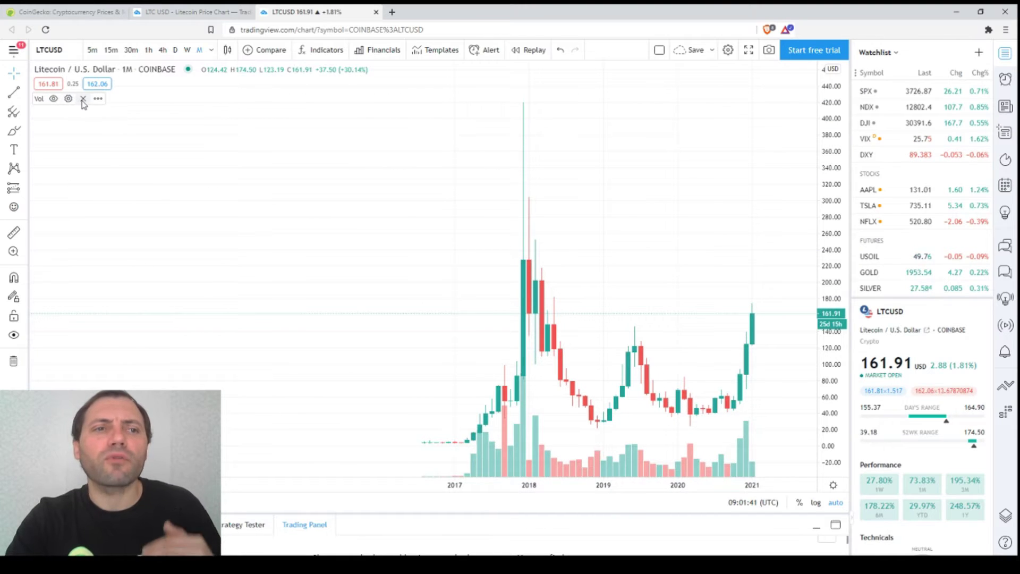
Remove the Vol indicator and make vertical and horizontal grid lines transparent in chart settings.
click(83, 98)
right_click(406, 195)
click(447, 458)
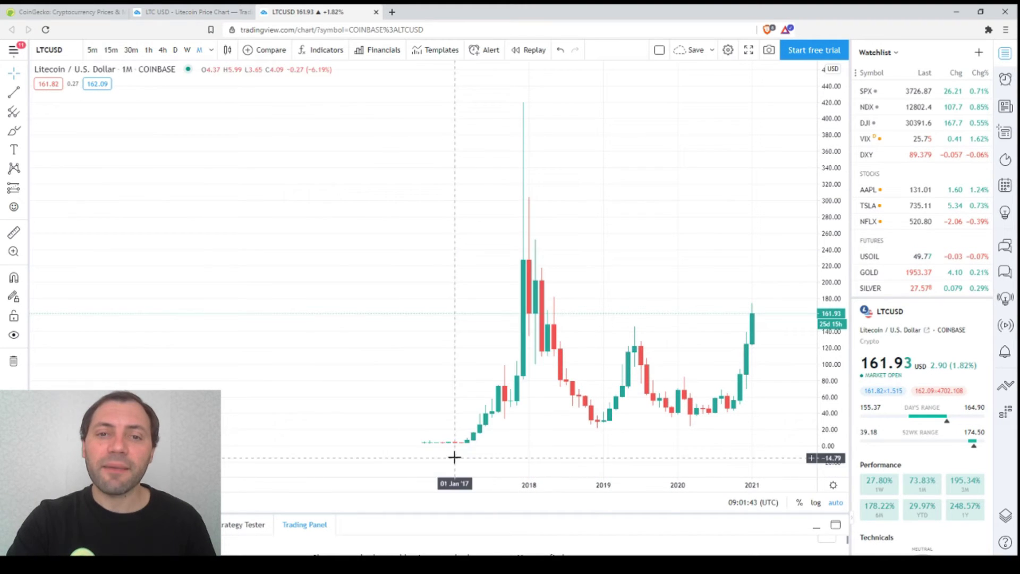
click(547, 162)
click(548, 184)
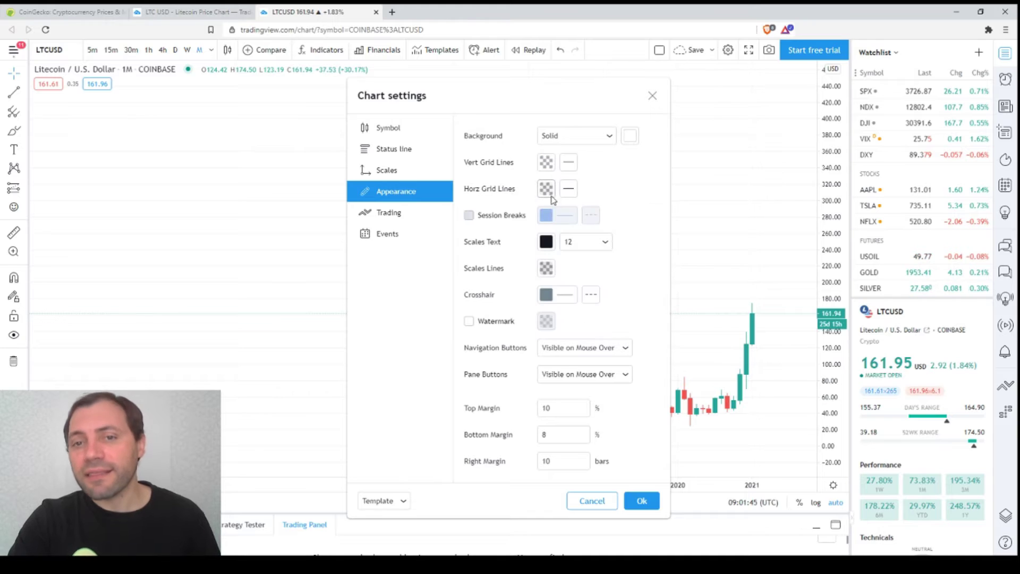
click(546, 189)
click(679, 273)
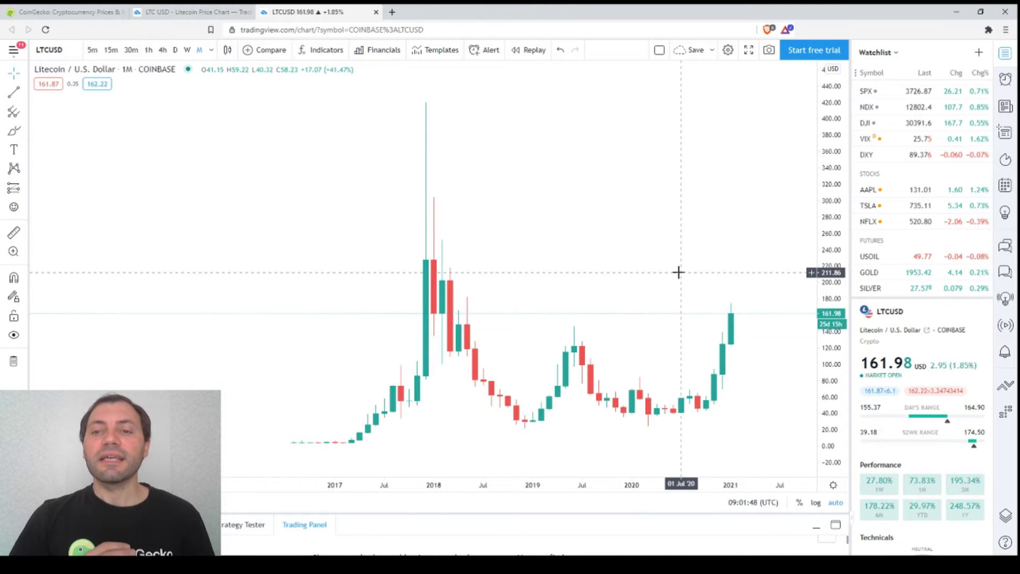
scroll(686, 305, up, 5)
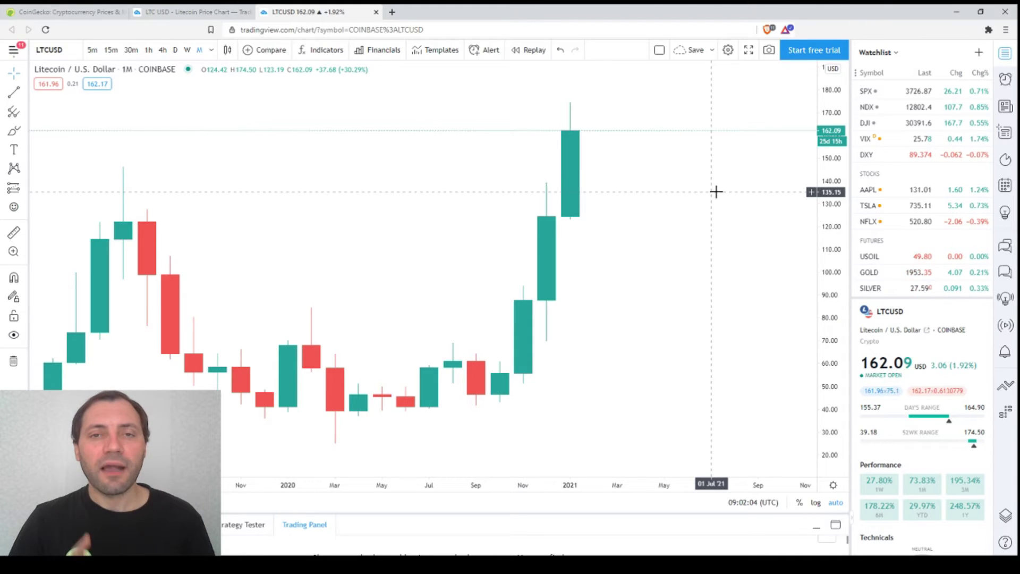
scroll(716, 191, down, 3)
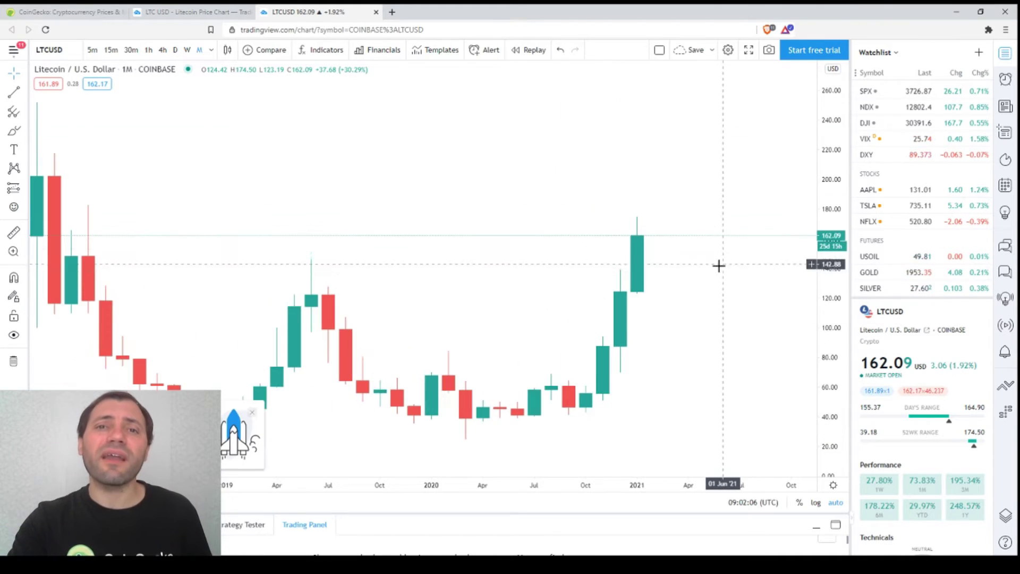
scroll(766, 371, up, 2)
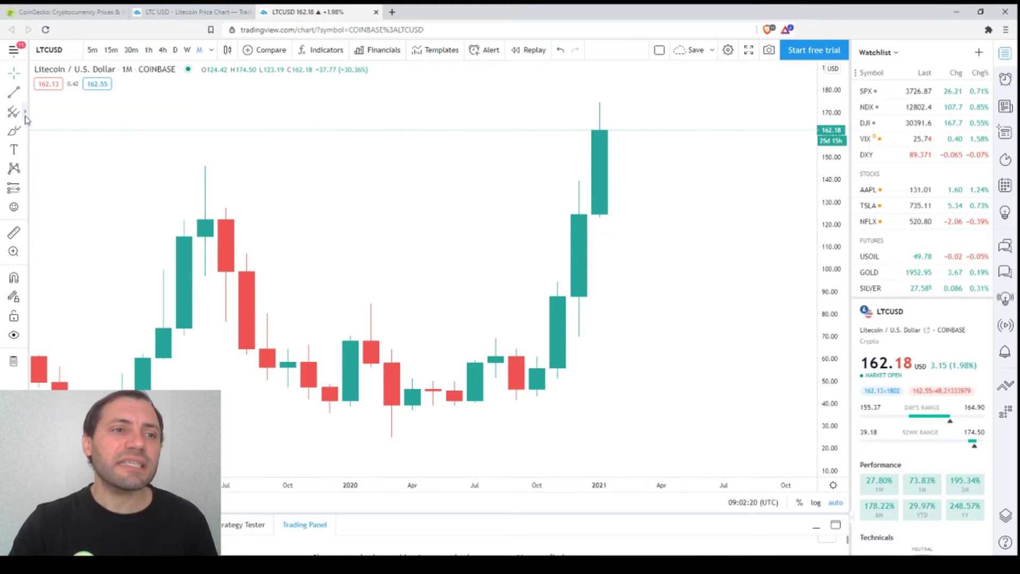
Draw a rectangle around the October 2020–March 2021 monthly candles, spanning about 34–177 USD.
click(25, 112)
click(24, 131)
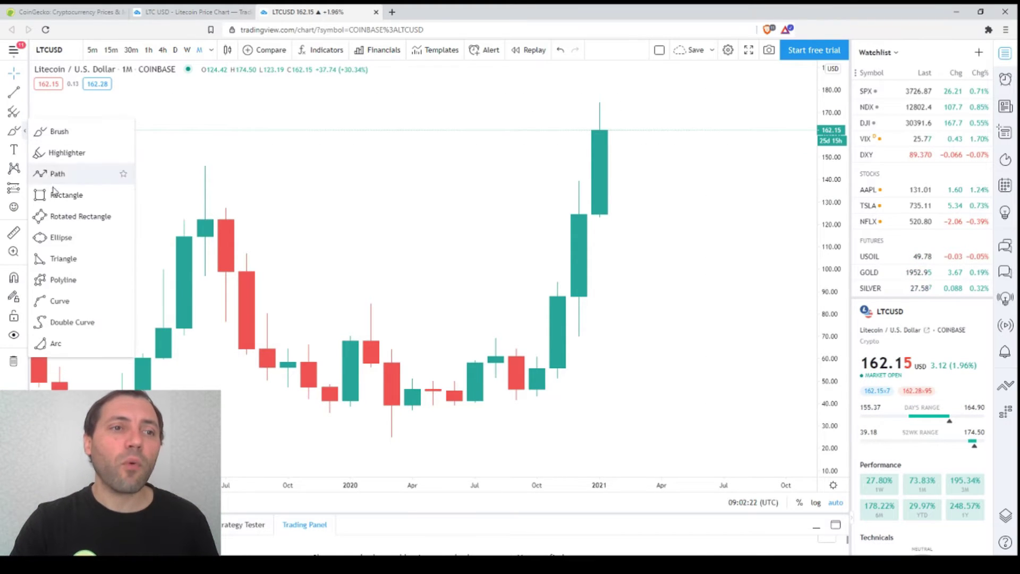
click(53, 194)
click(536, 97)
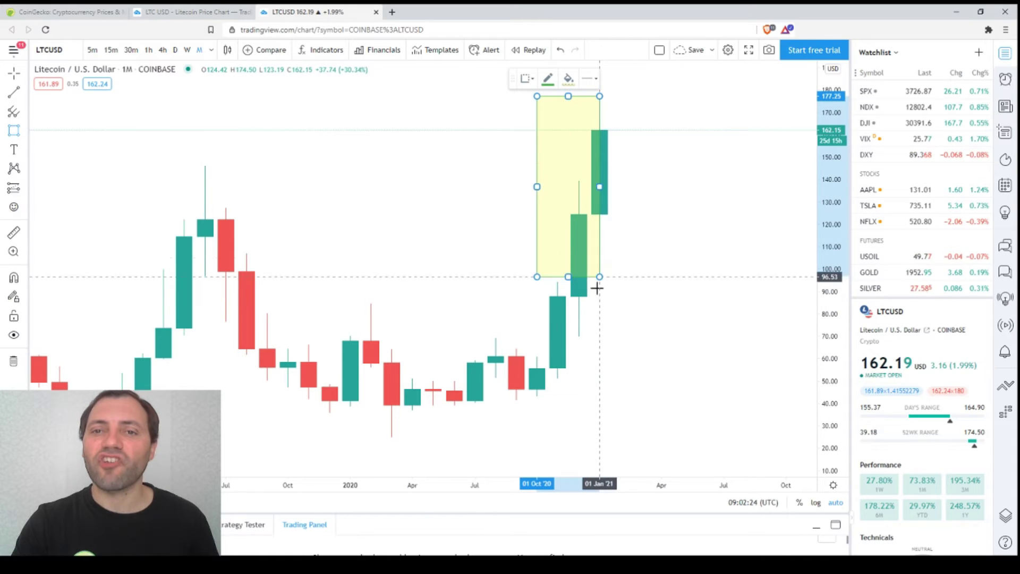
click(641, 416)
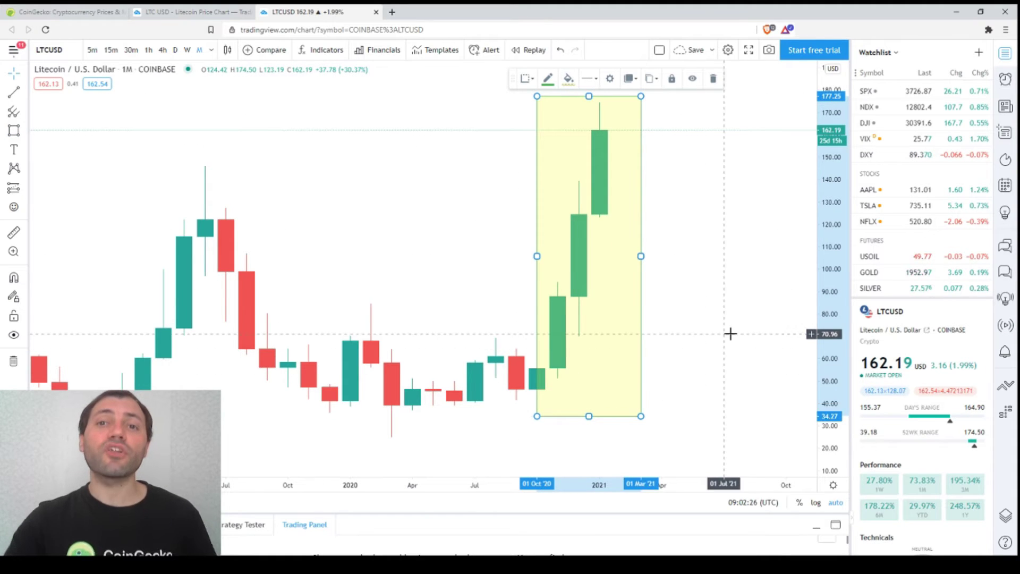
scroll(733, 326, down, 3)
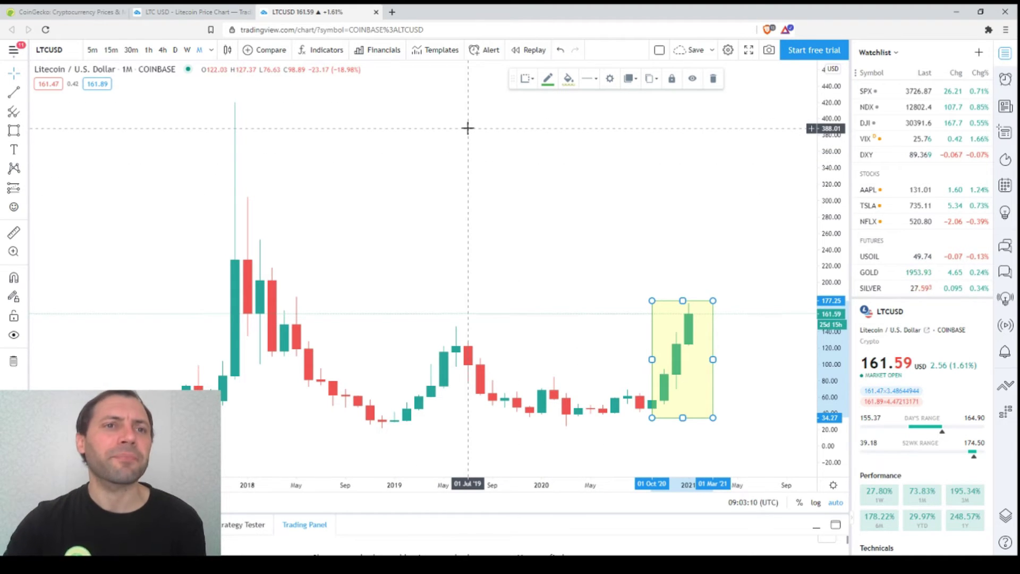
Switch to weekly candles, delete the rectangle, and frame the late-2020 surge toward 175 USD.
click(187, 50)
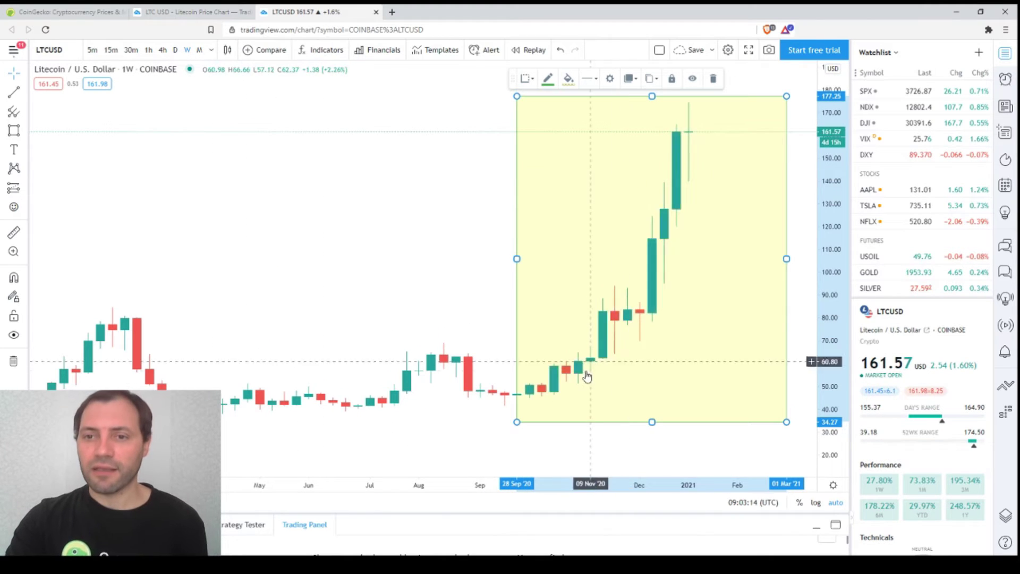
key(Delete)
scroll(749, 253, down, 2)
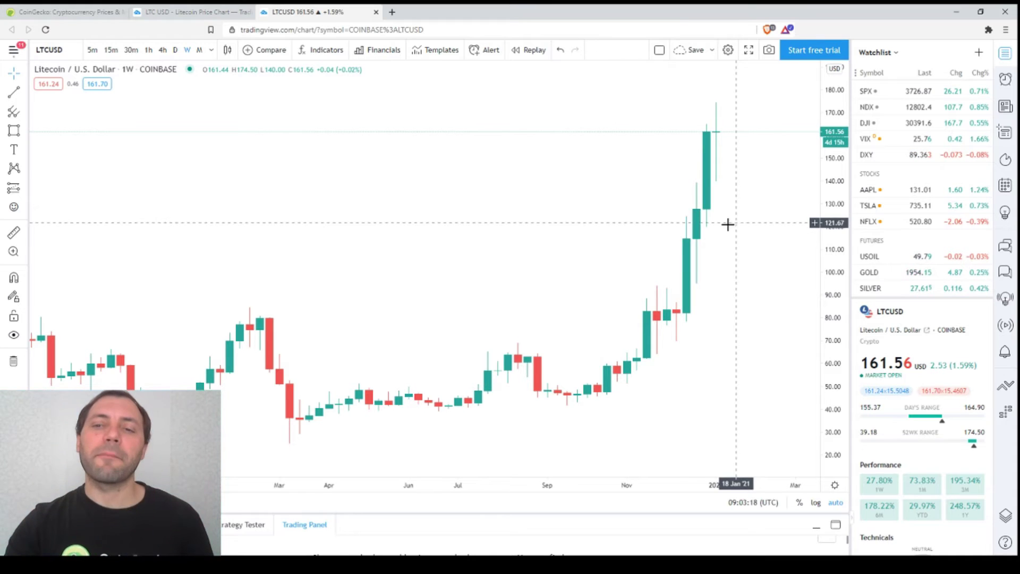
scroll(674, 267, down, 3)
drag(681, 296, 572, 291)
scroll(586, 278, up, 1)
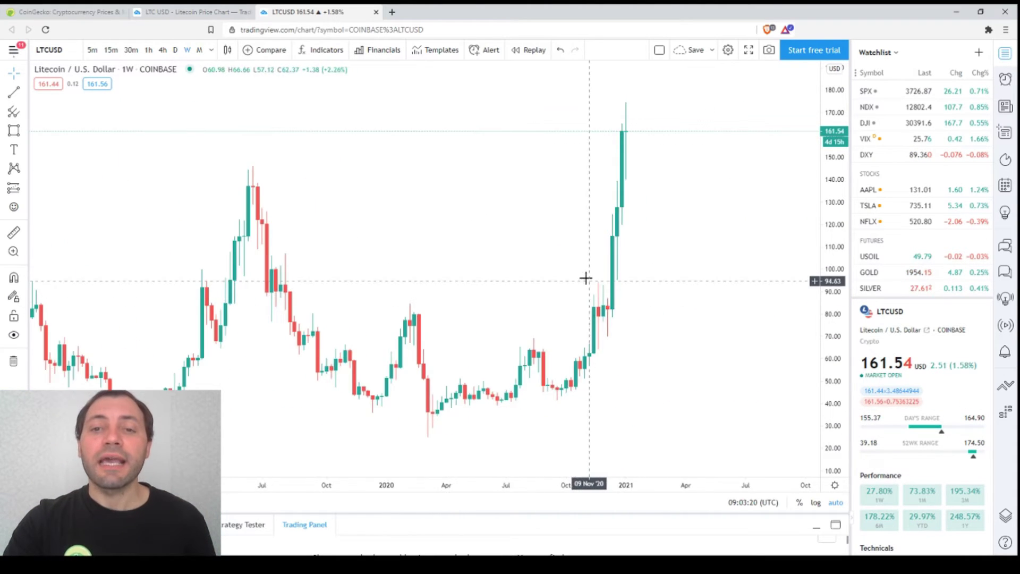
scroll(569, 278, up, 1)
scroll(531, 276, up, 1)
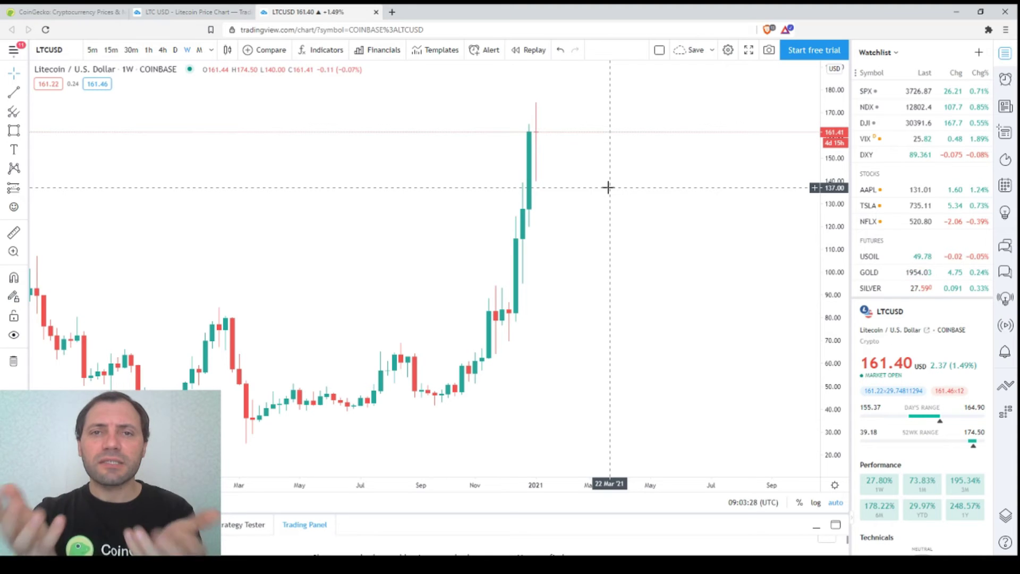
scroll(585, 210, up, 3)
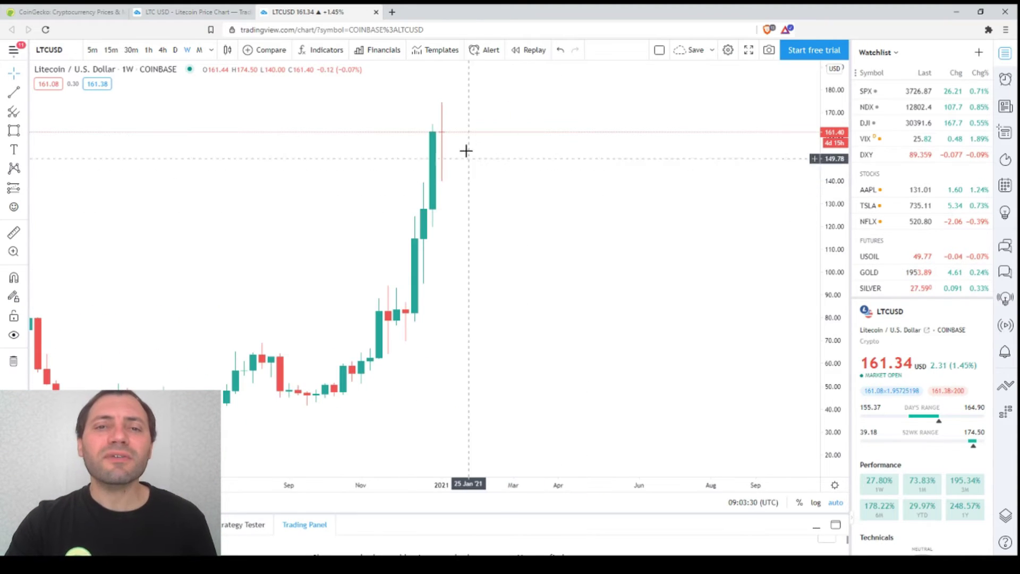
Draw a rectangle over the latest weekly candles, roughly 135 to 177 USD.
click(14, 130)
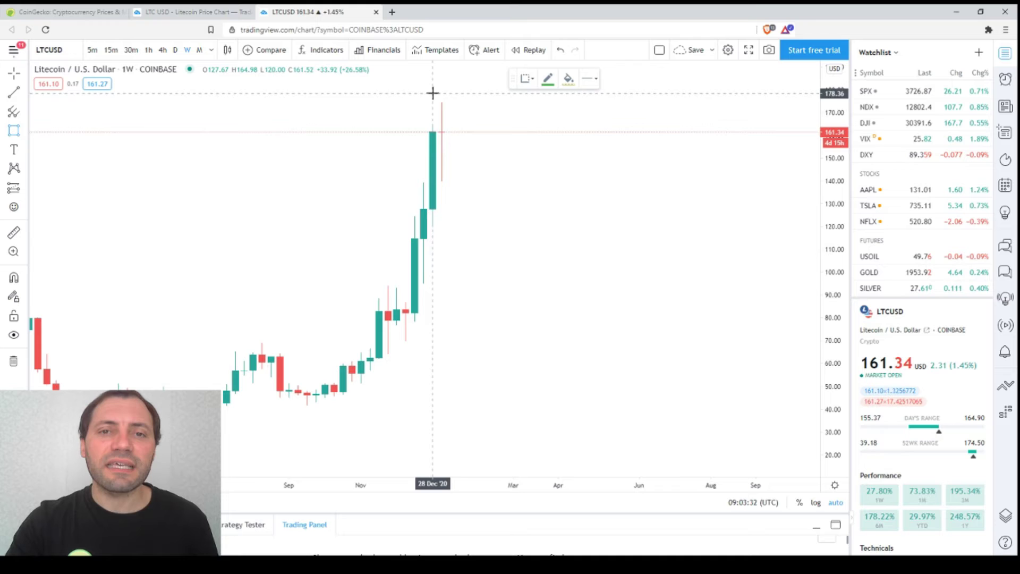
drag(433, 93, 460, 193)
scroll(556, 255, up, 4)
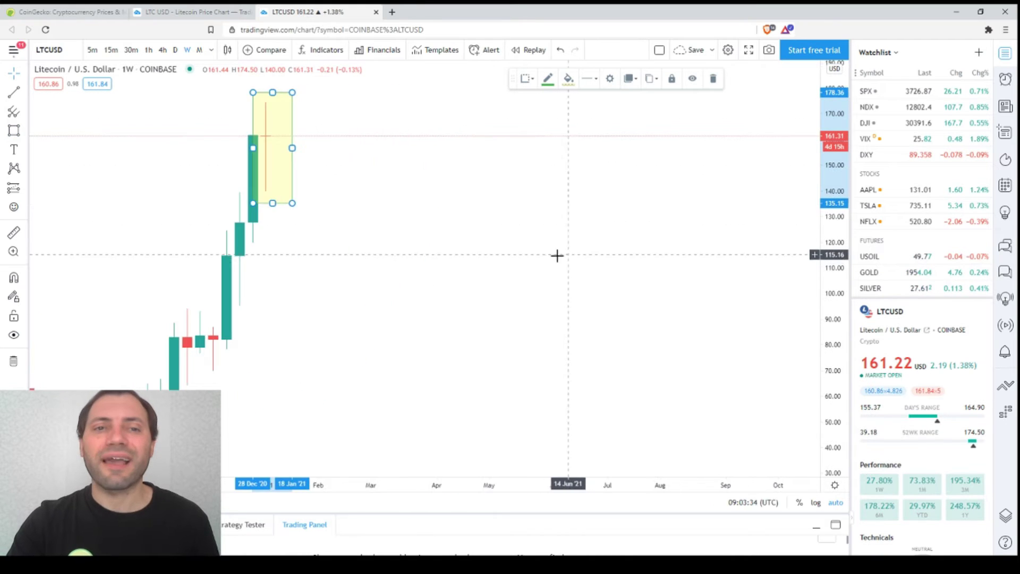
drag(313, 273, 606, 254)
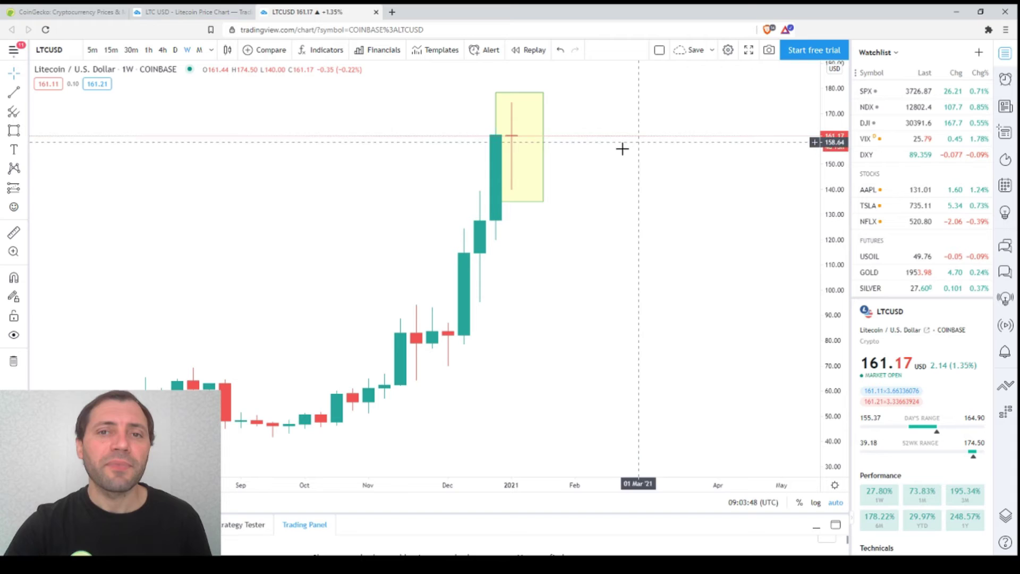
Try lowering the box's top edge to about 160, then restore it to about 177.
click(541, 94)
drag(541, 97, 542, 136)
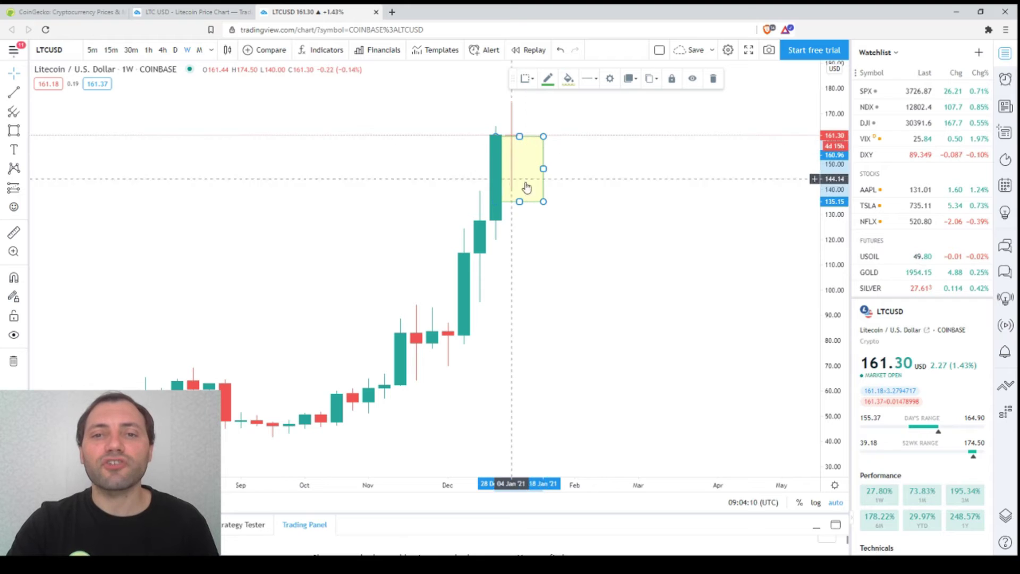
drag(519, 137, 516, 95)
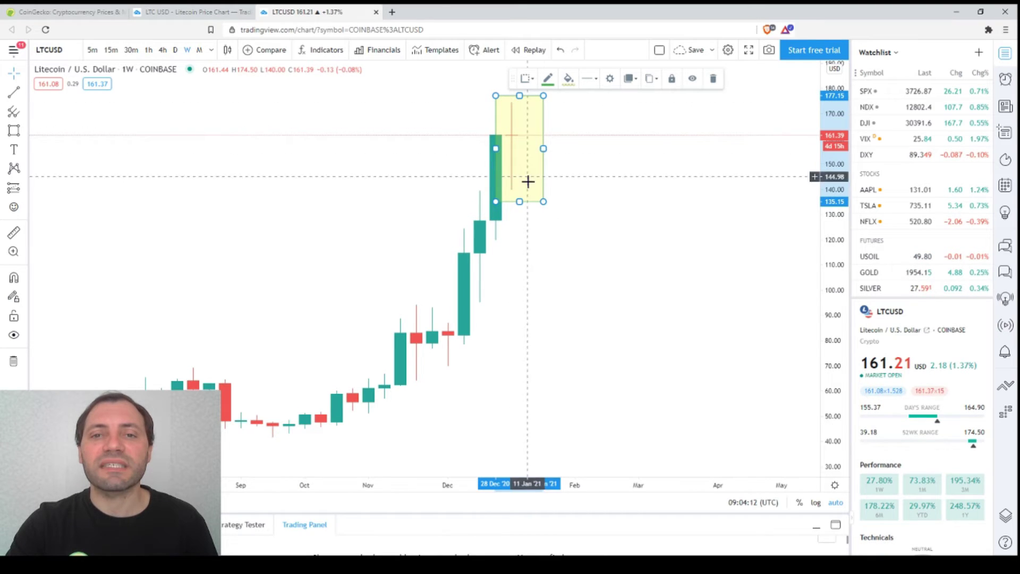
scroll(661, 234, down, 2)
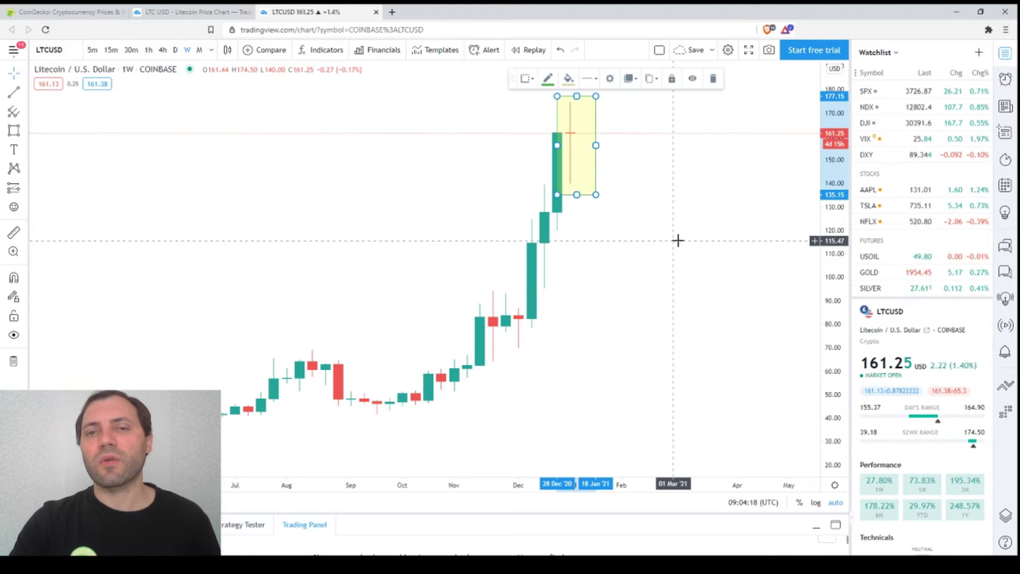
scroll(680, 241, down, 4)
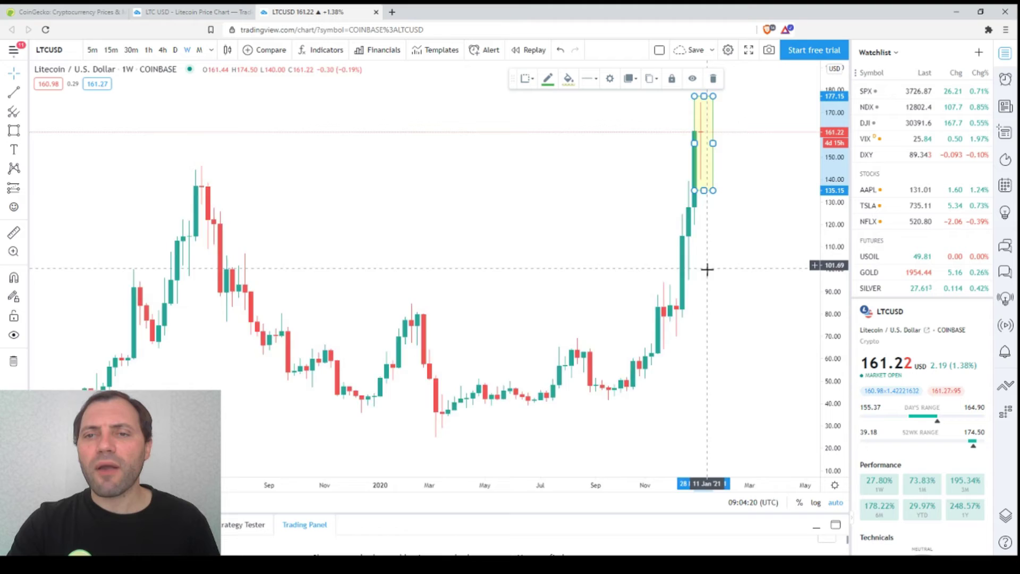
scroll(707, 270, down, 1)
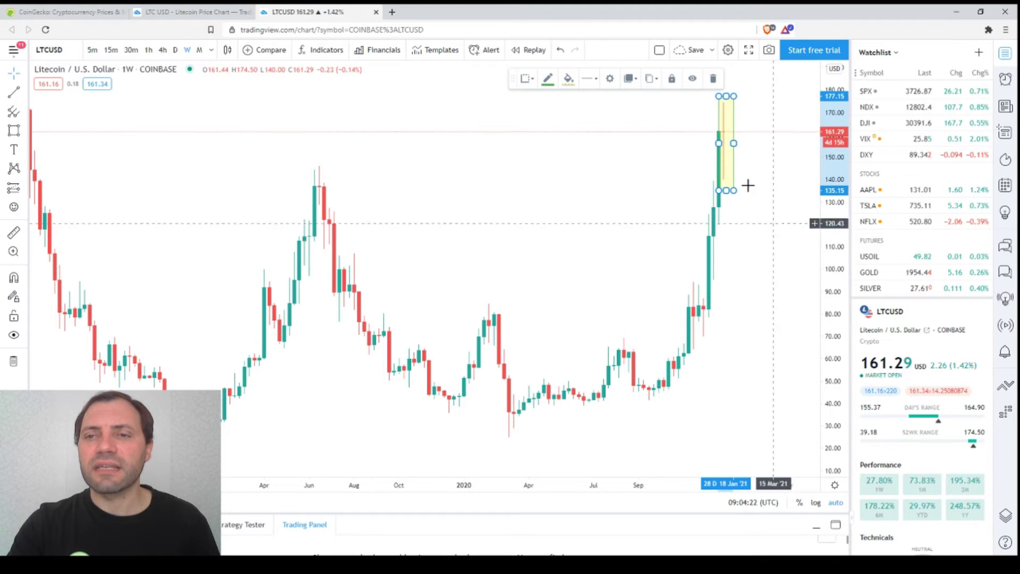
scroll(549, 294, up, 2)
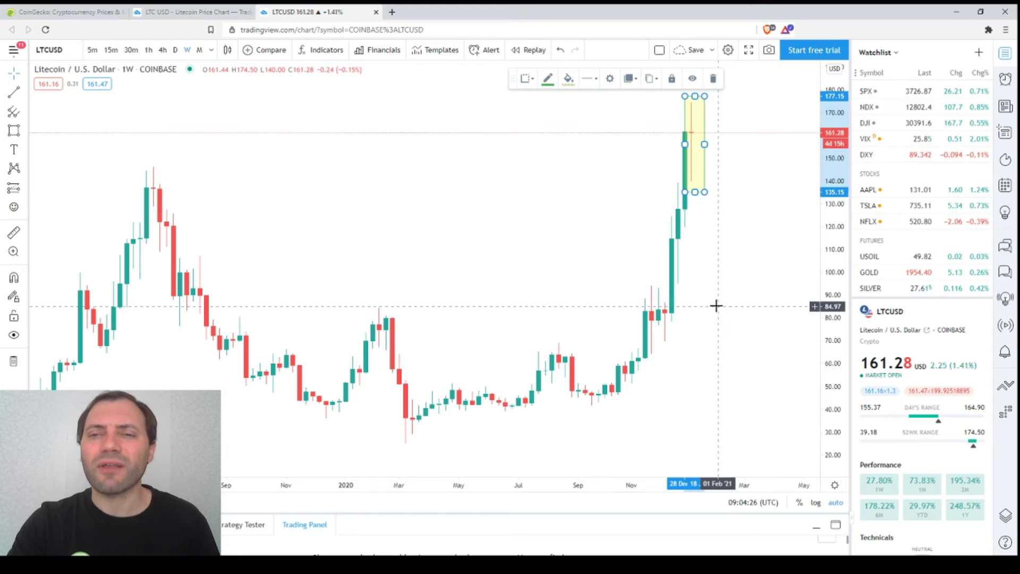
scroll(666, 202, up, 2)
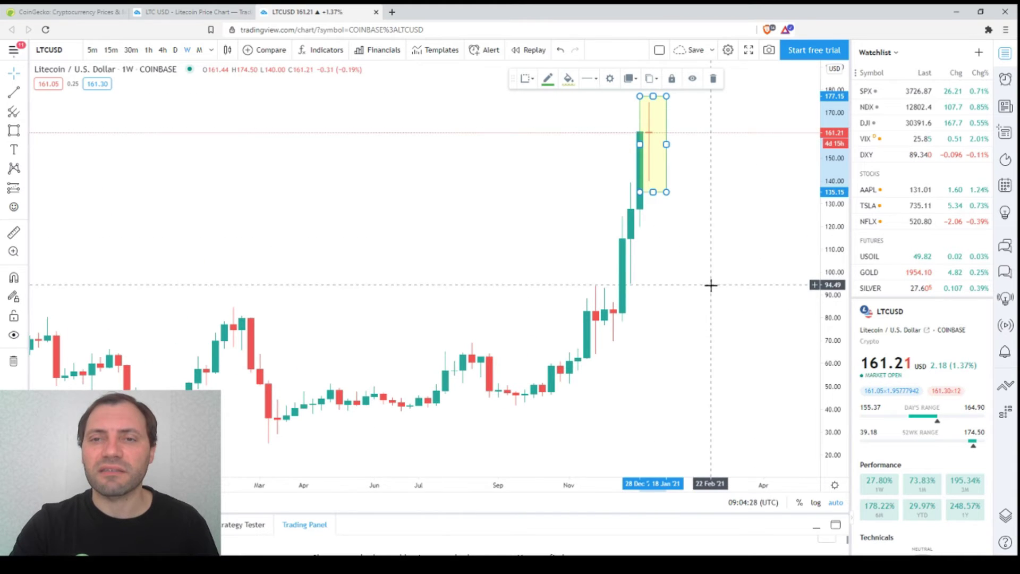
scroll(679, 318, down, 2)
scroll(679, 318, up, 3)
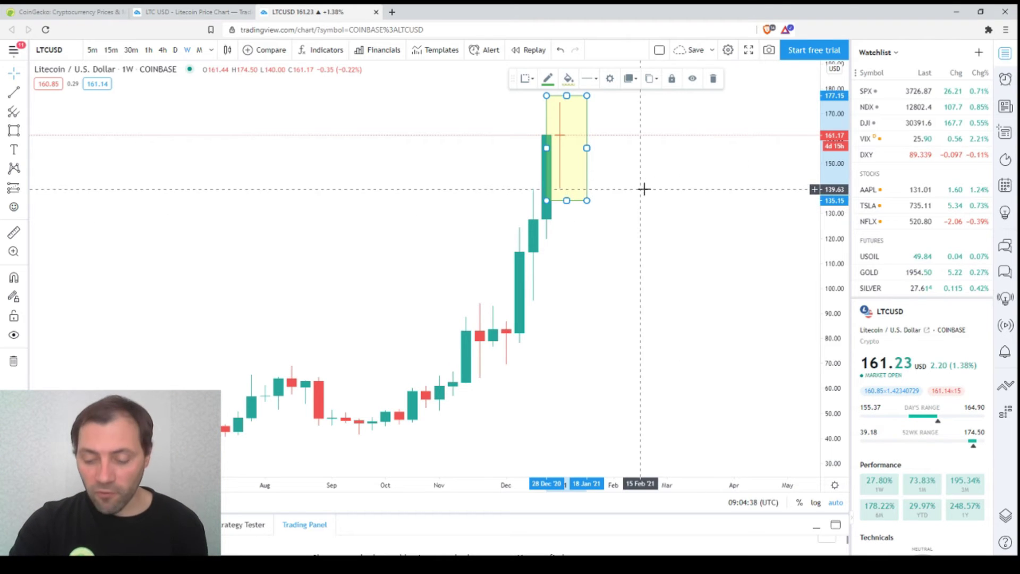
Delete the yellow box and zoom to show weekly candles from mid-2019 to January 2021.
key(Delete)
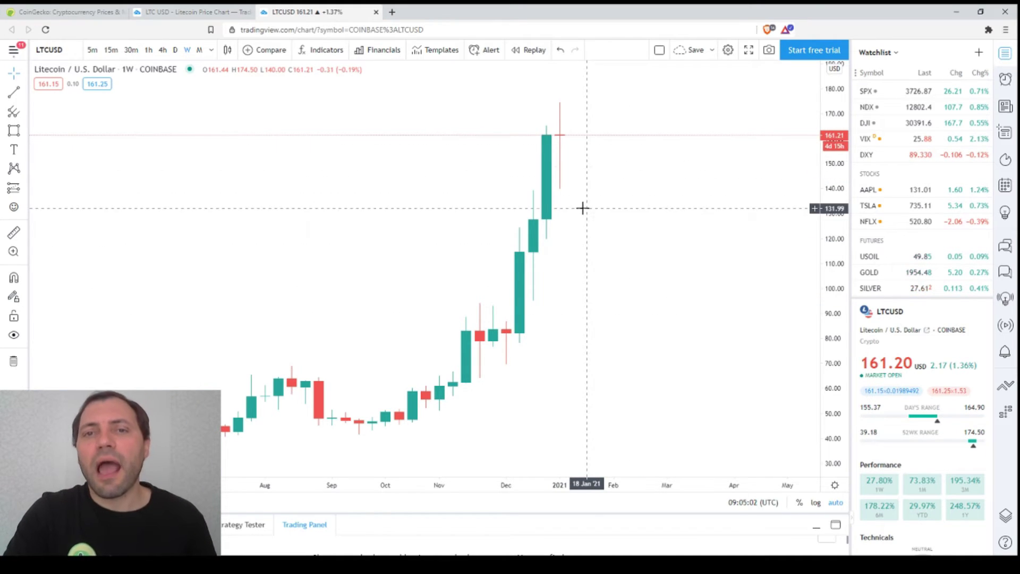
scroll(584, 200, down, 6)
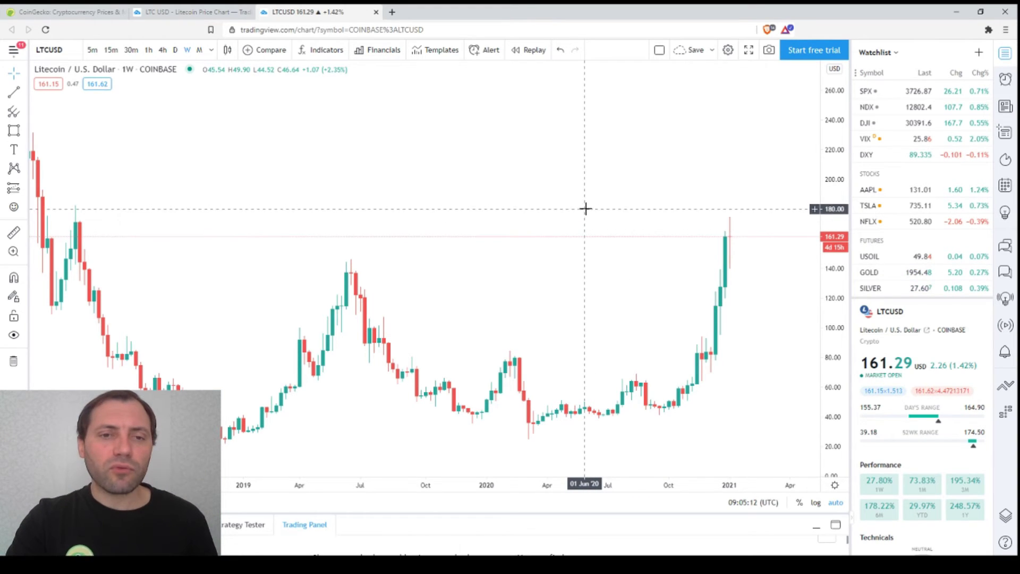
scroll(585, 209, down, 1)
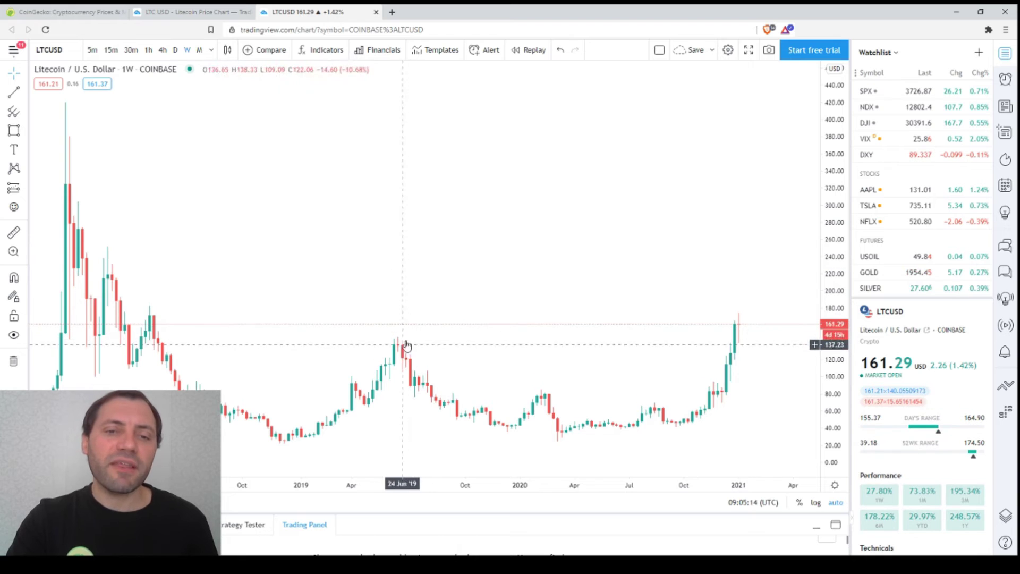
scroll(375, 260, up, 3)
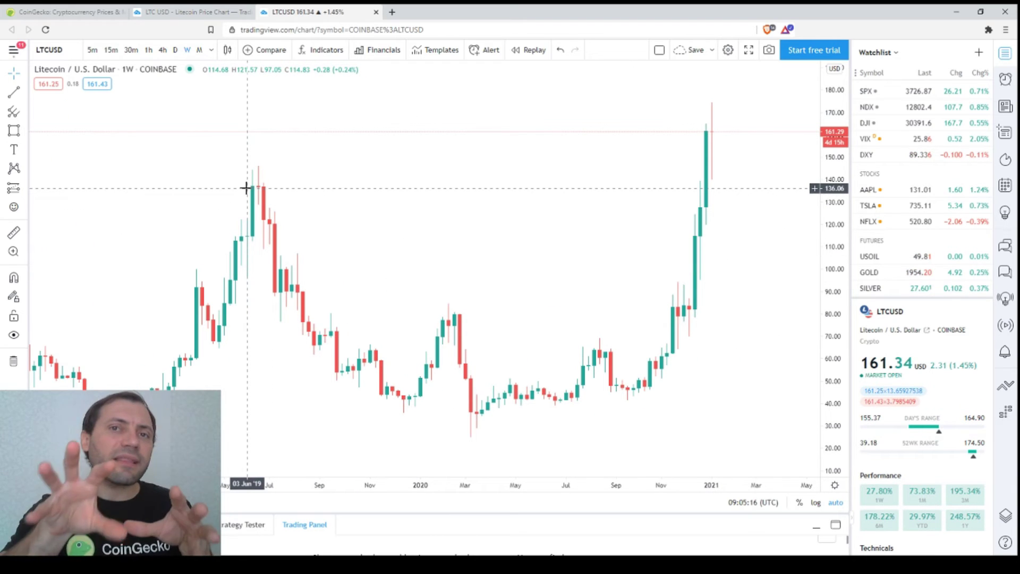
Switch the weekly chart to a line and draw a small box on the mid-2019 peak.
click(228, 50)
click(267, 159)
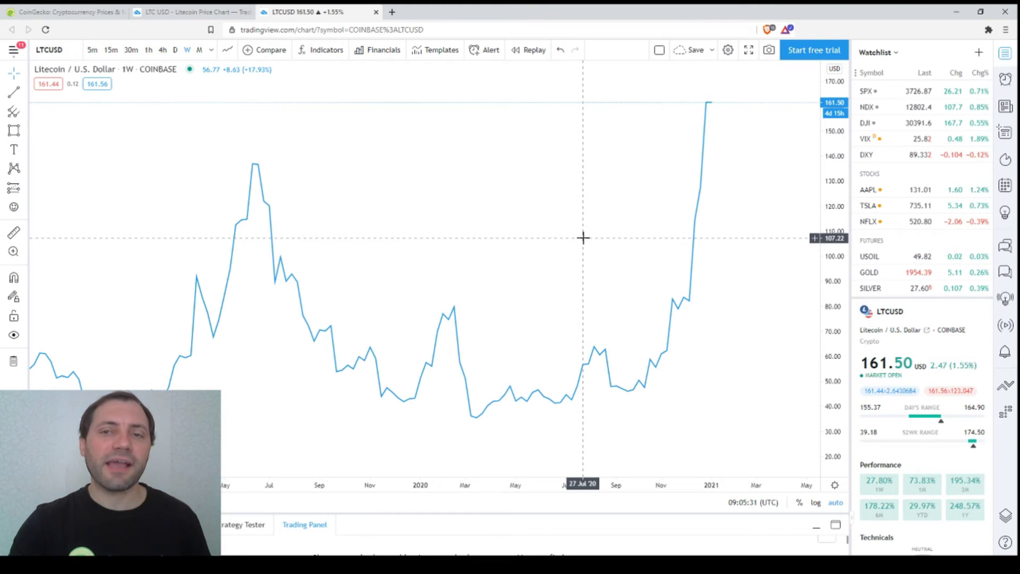
click(15, 132)
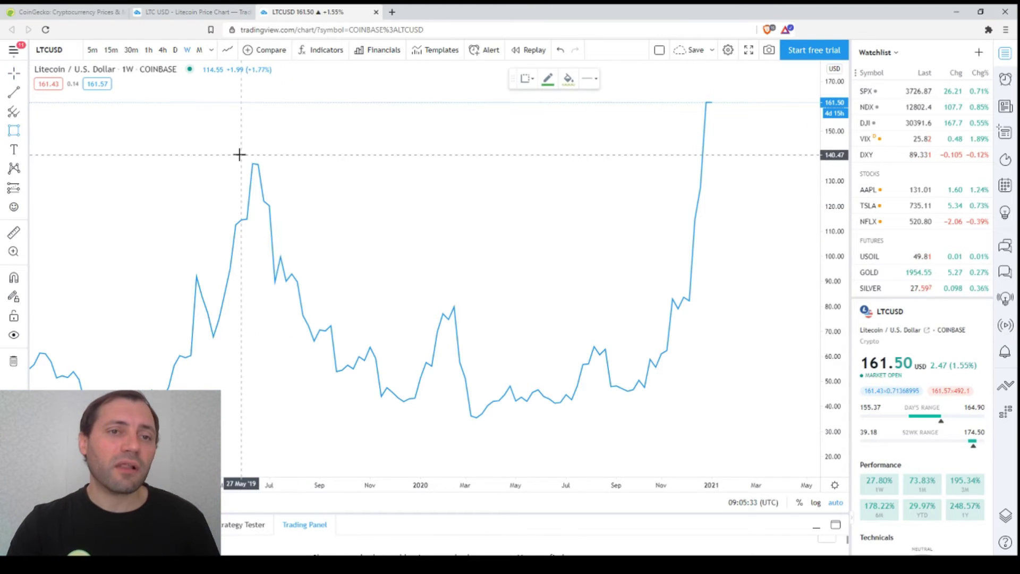
drag(241, 155, 269, 178)
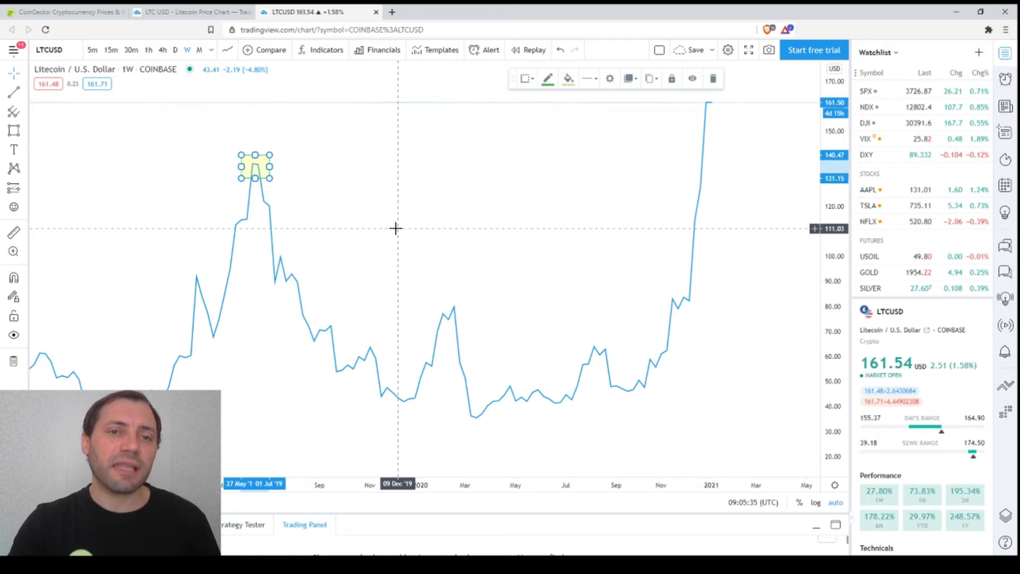
Add a horizontal ray from the mid-2019 peak level at about 136 USD.
click(24, 92)
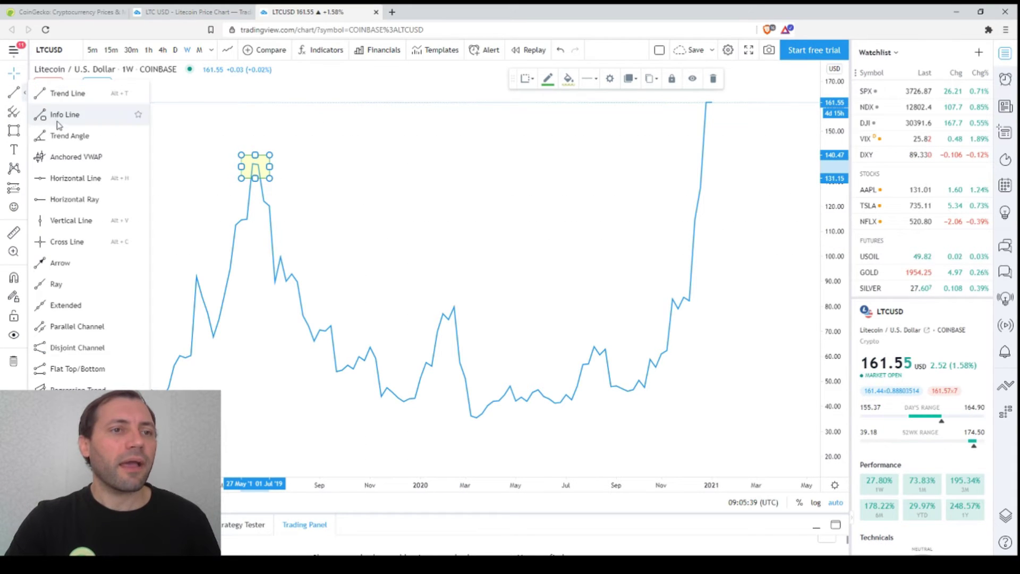
click(76, 200)
click(196, 165)
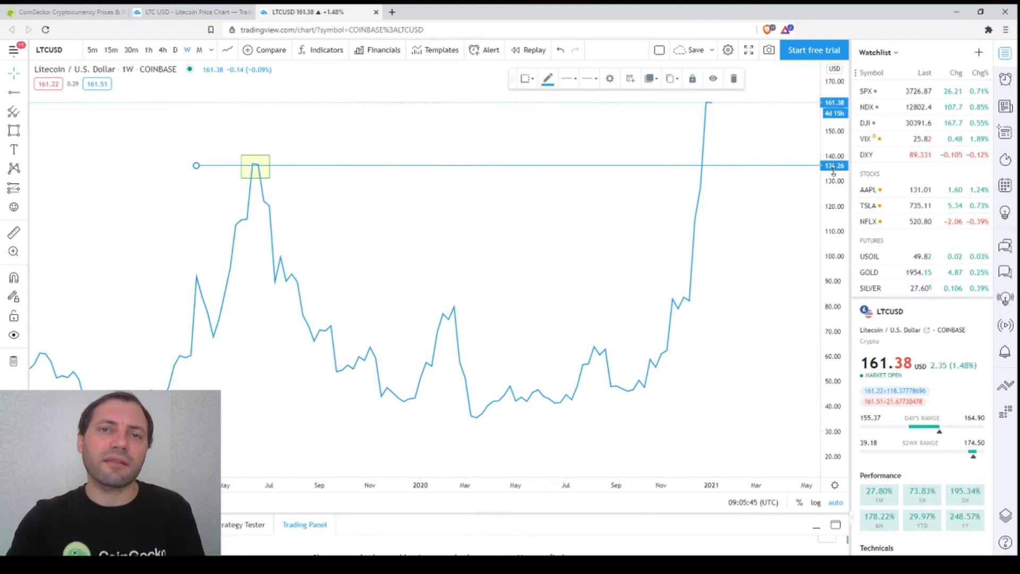
scroll(706, 214, down, 5)
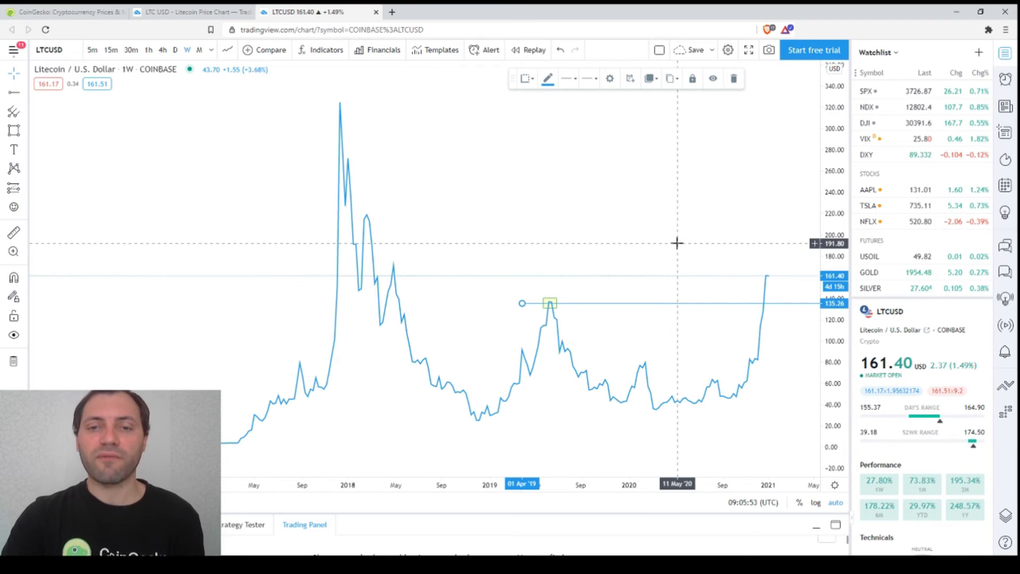
Delete the horizontal ray and switch the chart style back to candlesticks.
key(Delete)
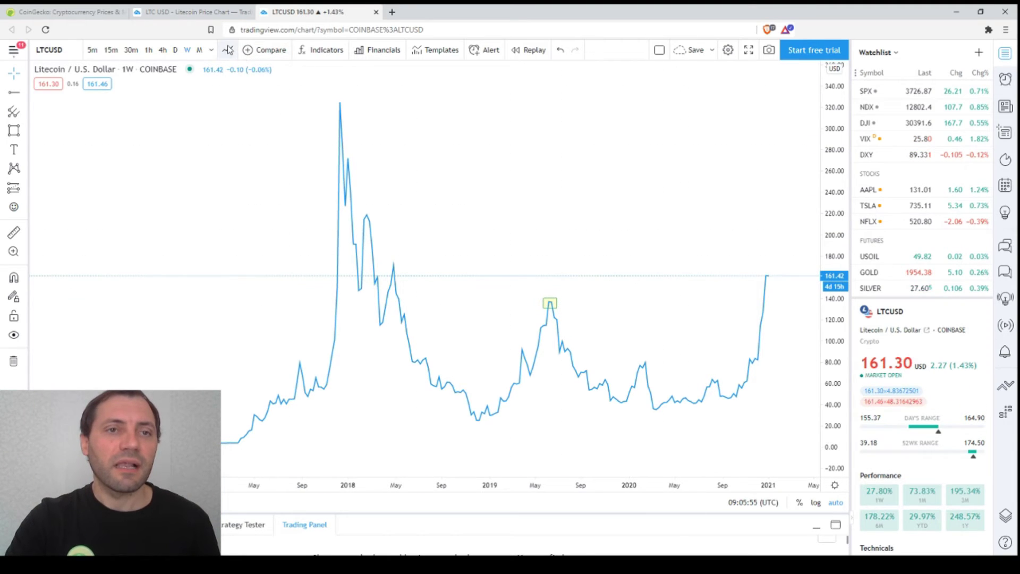
click(228, 50)
click(255, 96)
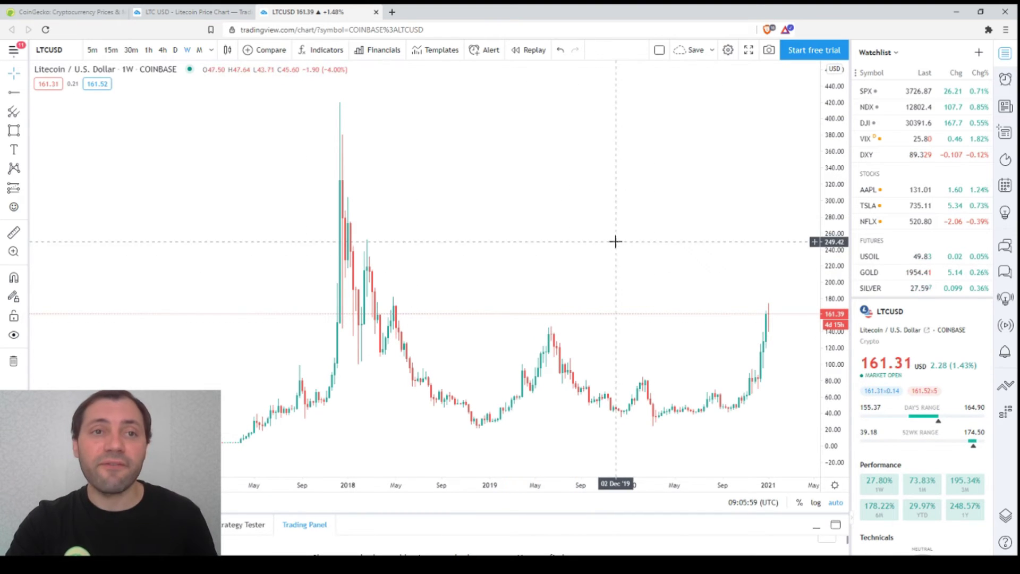
Switch to daily candles and frame mid-2020 through January 2021, near 161.68 USD.
click(176, 51)
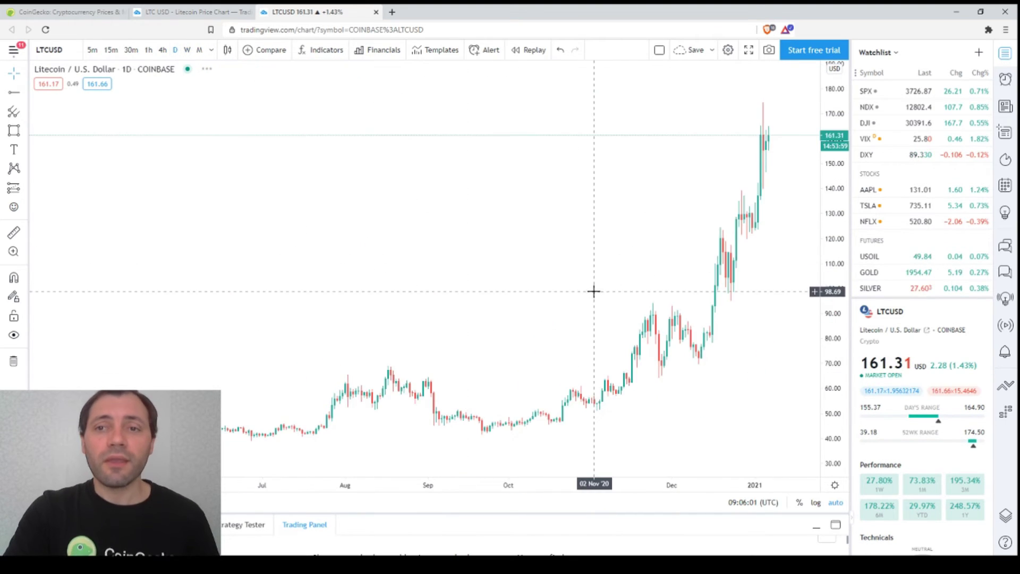
scroll(593, 292, down, 2)
scroll(593, 294, up, 4)
scroll(597, 295, up, 2)
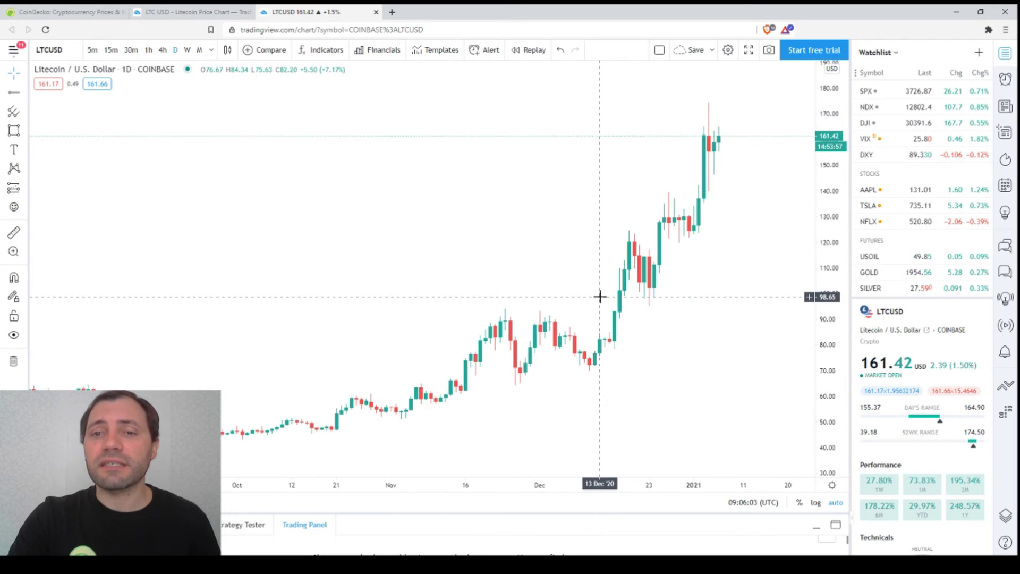
scroll(765, 319, down, 4)
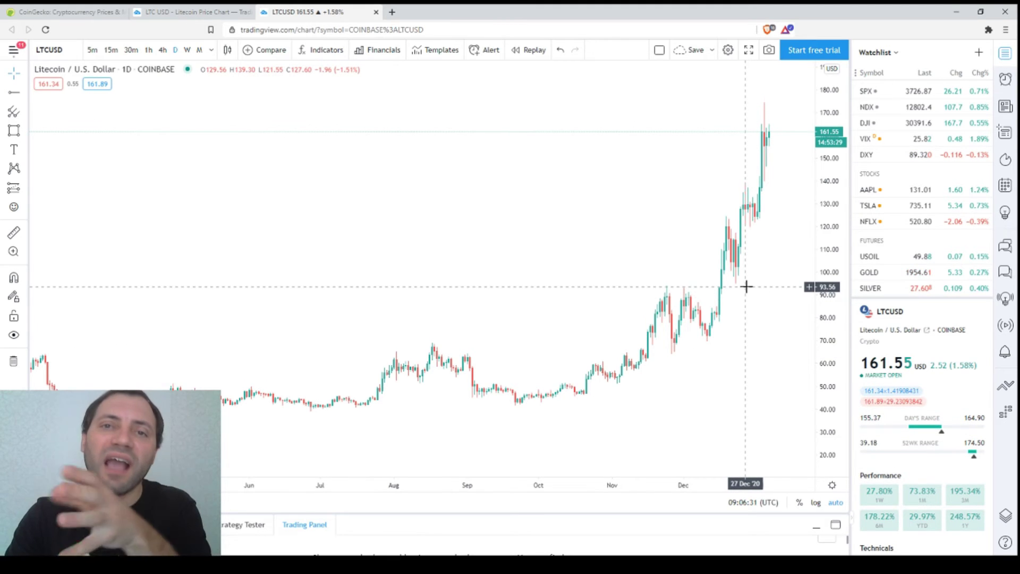
scroll(746, 287, up, 5)
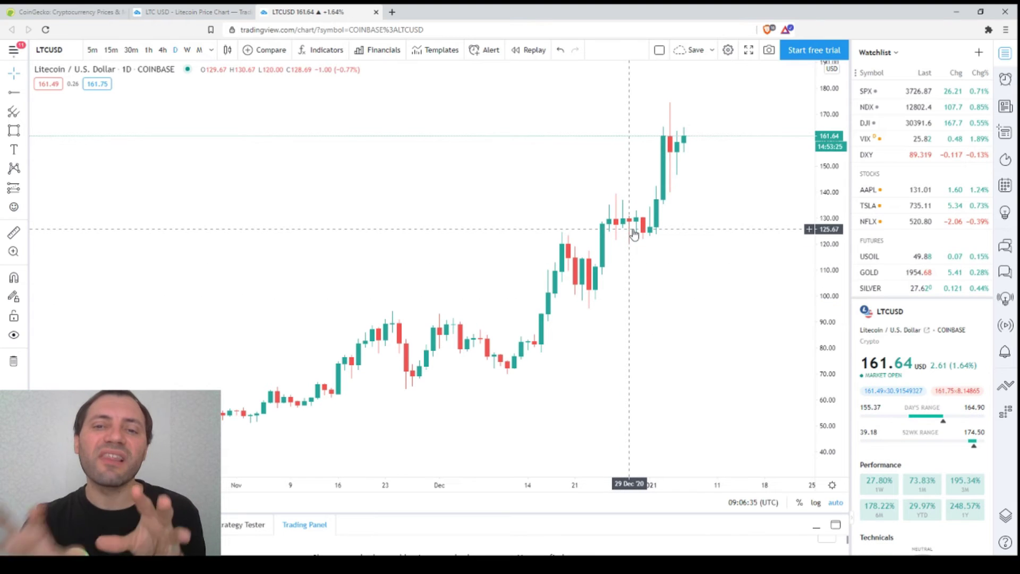
scroll(635, 240, down, 5)
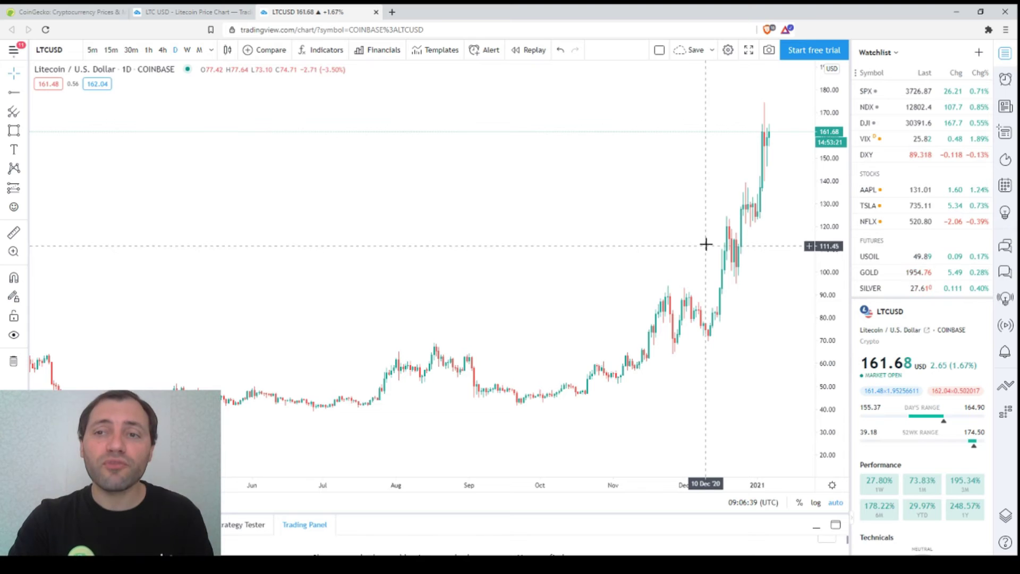
Switch LTCUSD to the 4h interval drawn as a line, zoomed in near 161.57 USD.
click(163, 49)
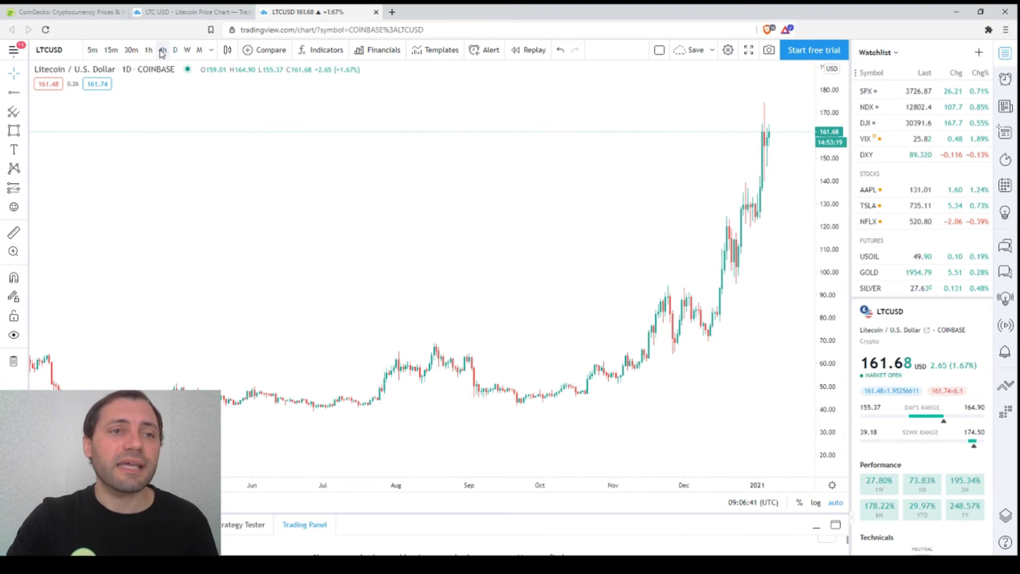
scroll(396, 189, down, 10)
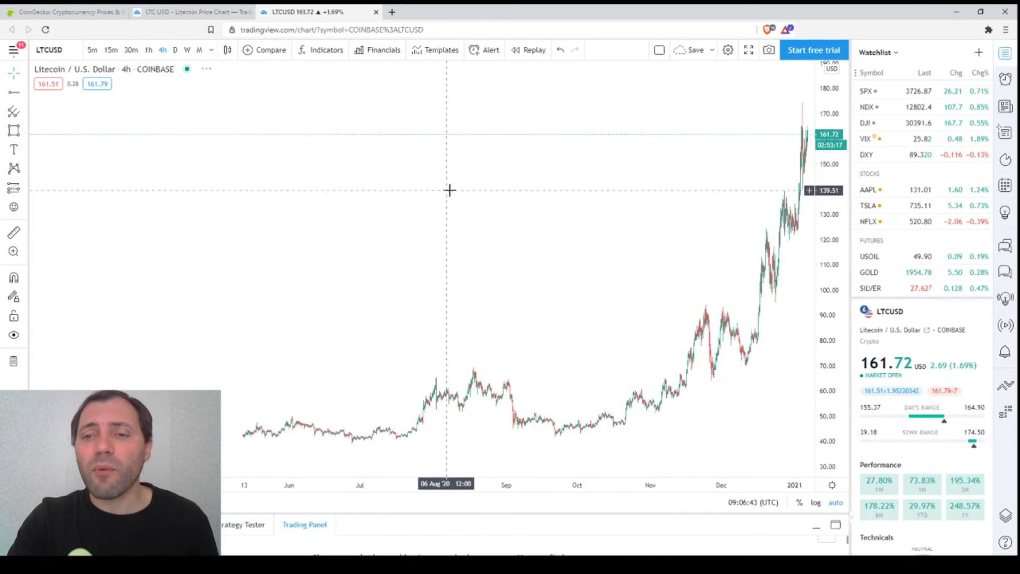
scroll(401, 220, up, 5)
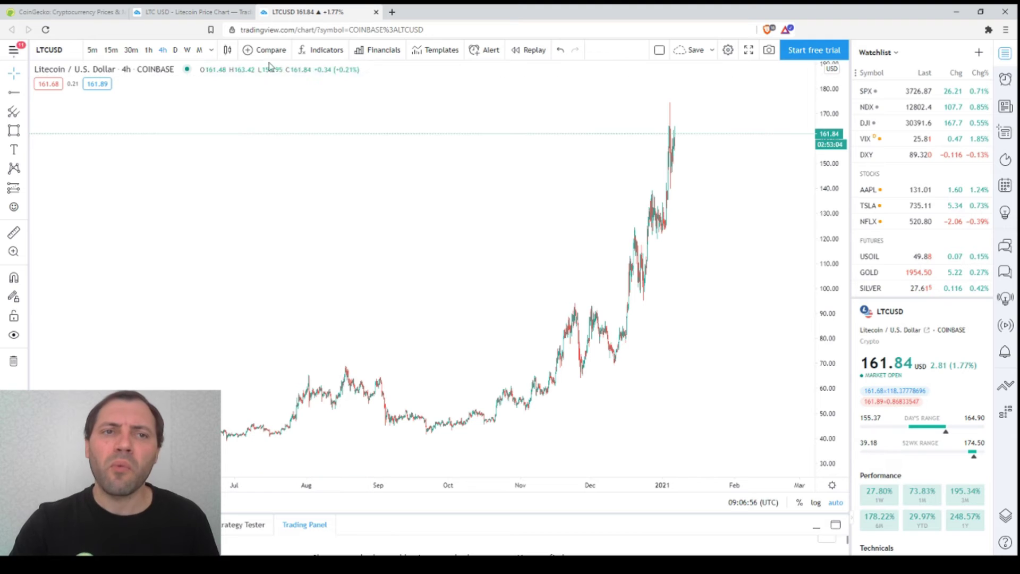
click(228, 50)
click(246, 159)
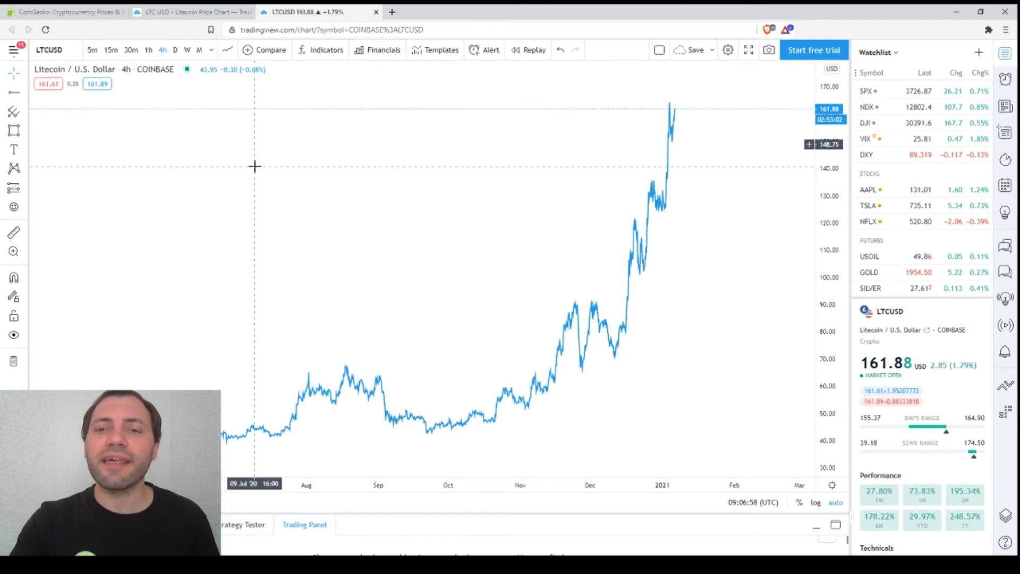
scroll(519, 249, up, 2)
scroll(613, 307, up, 2)
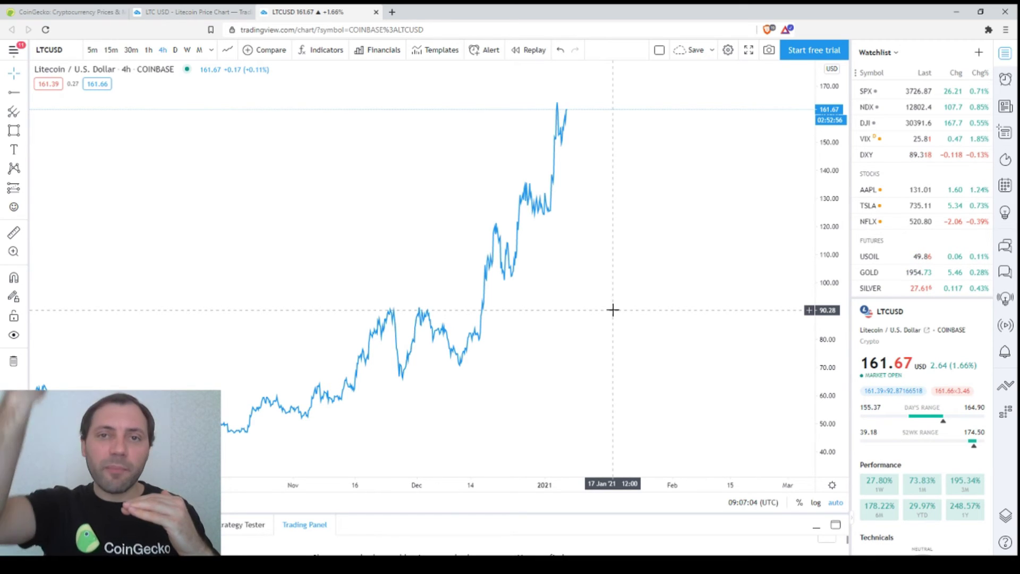
scroll(614, 297, down, 2)
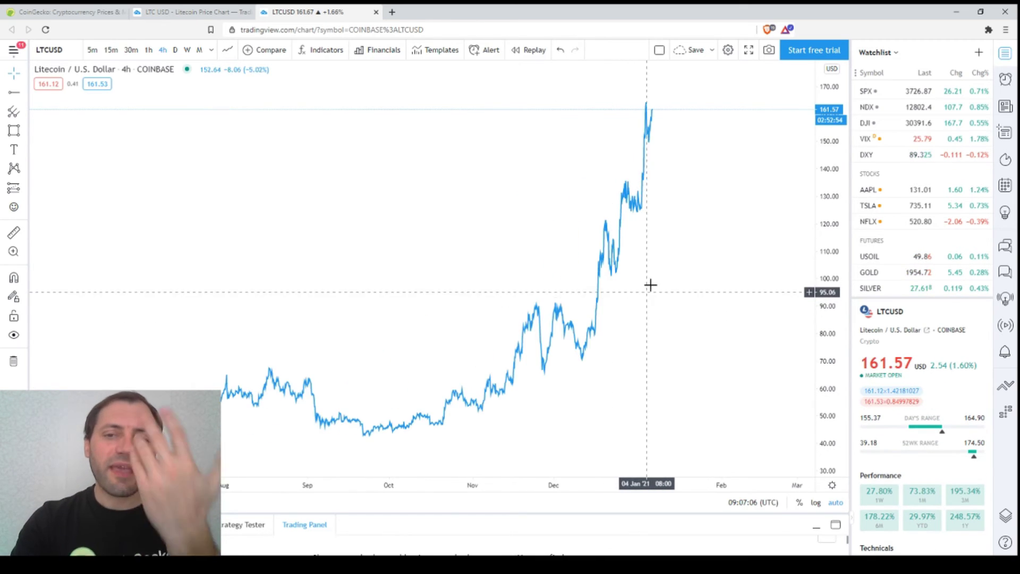
Draw yellow boxes over the rising lows near 65, 70, 100 and the 125 consolidation.
click(14, 130)
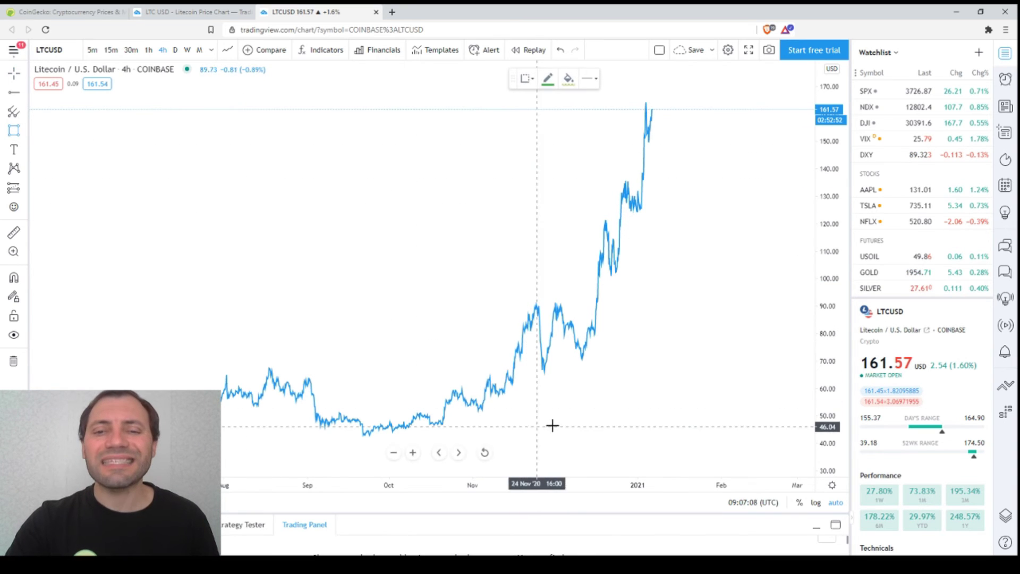
drag(532, 359, 552, 383)
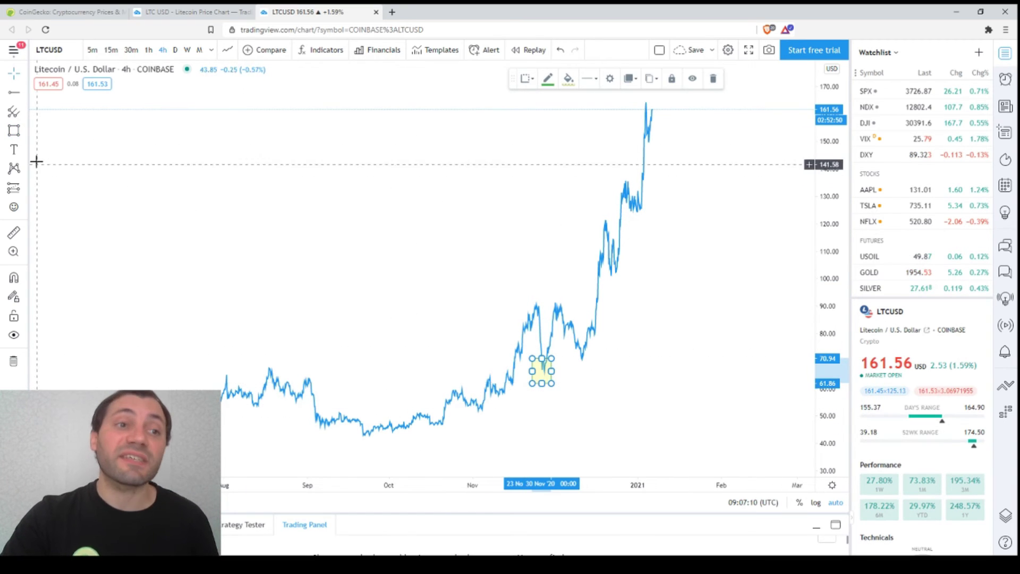
click(14, 130)
drag(573, 345, 593, 365)
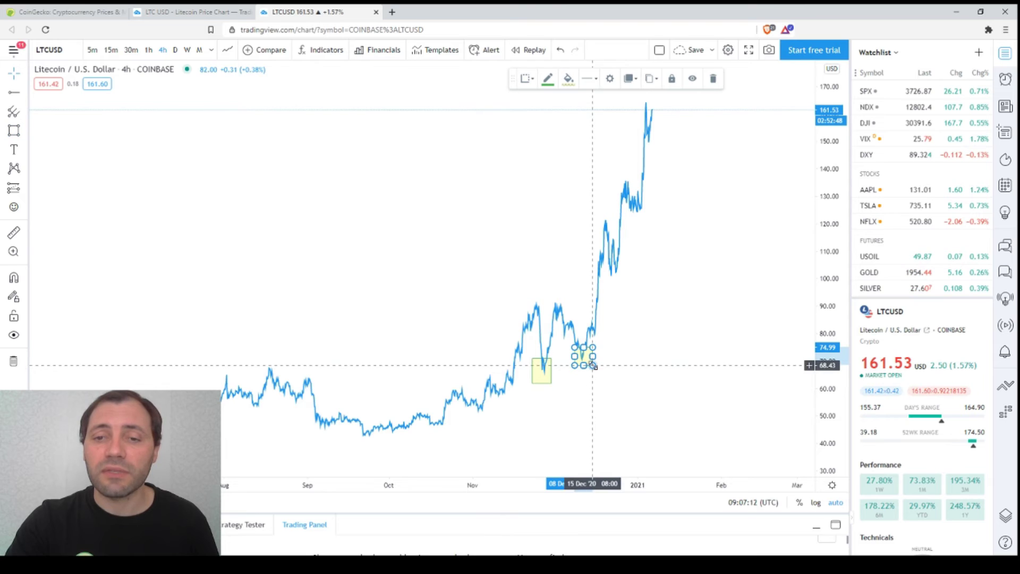
click(613, 353)
click(14, 131)
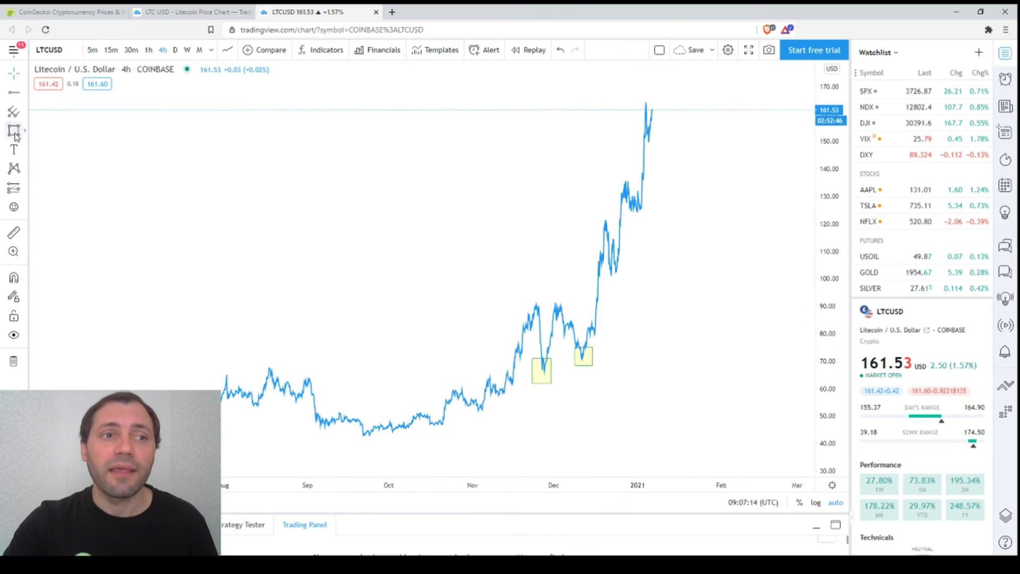
drag(609, 262, 632, 282)
scroll(644, 303, up, 2)
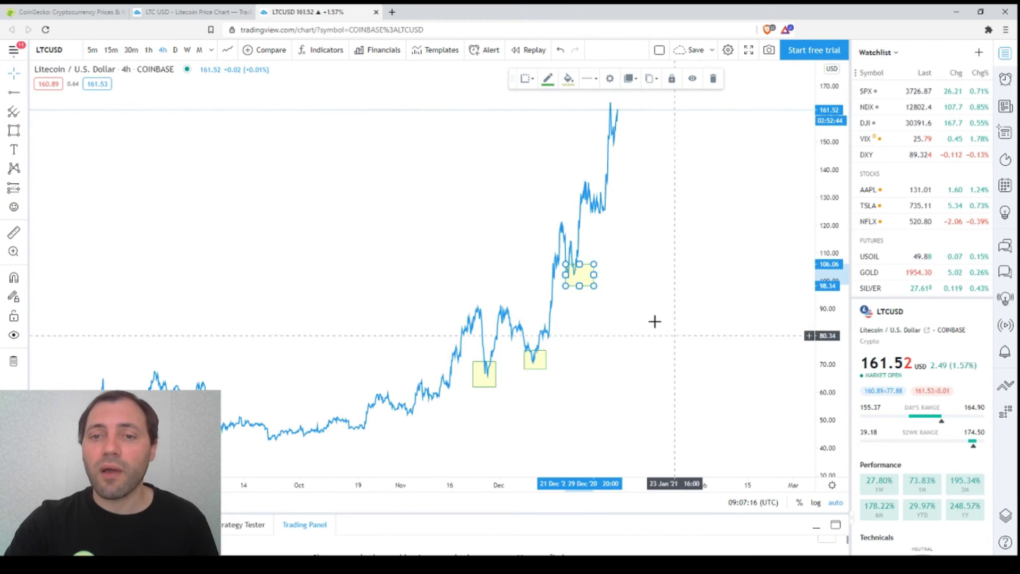
click(603, 260)
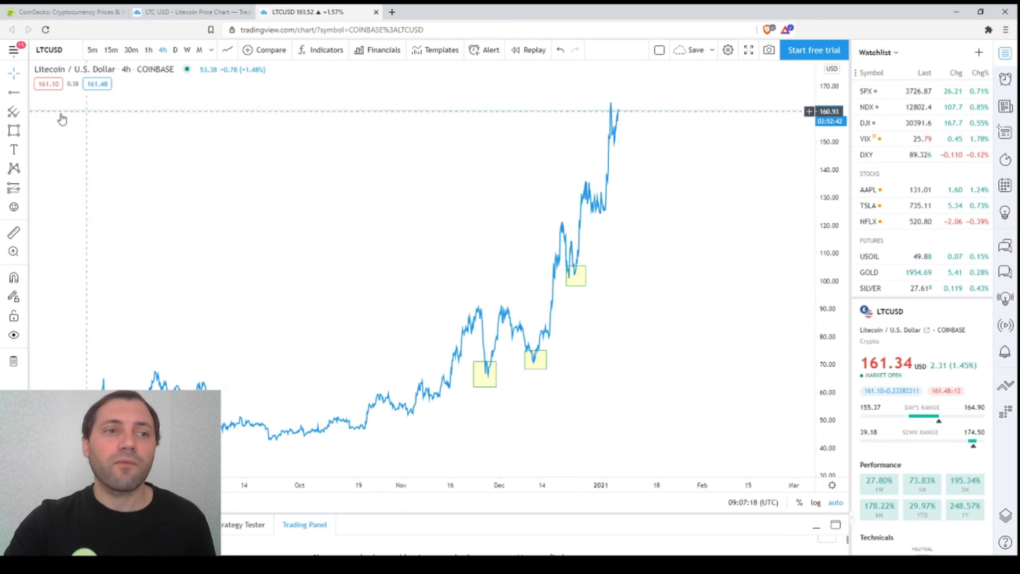
click(14, 130)
drag(589, 201, 616, 224)
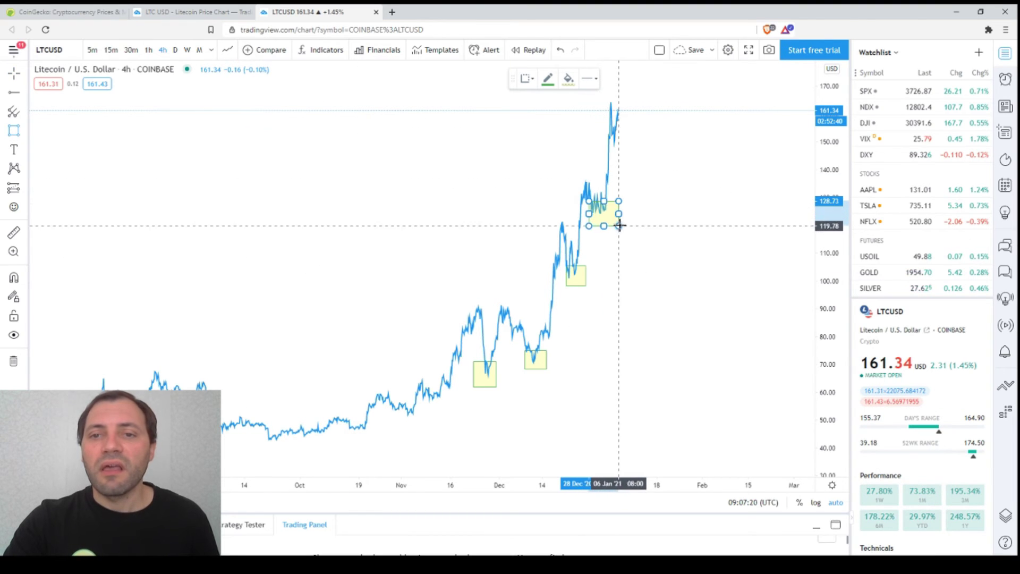
scroll(691, 301, up, 1)
click(684, 302)
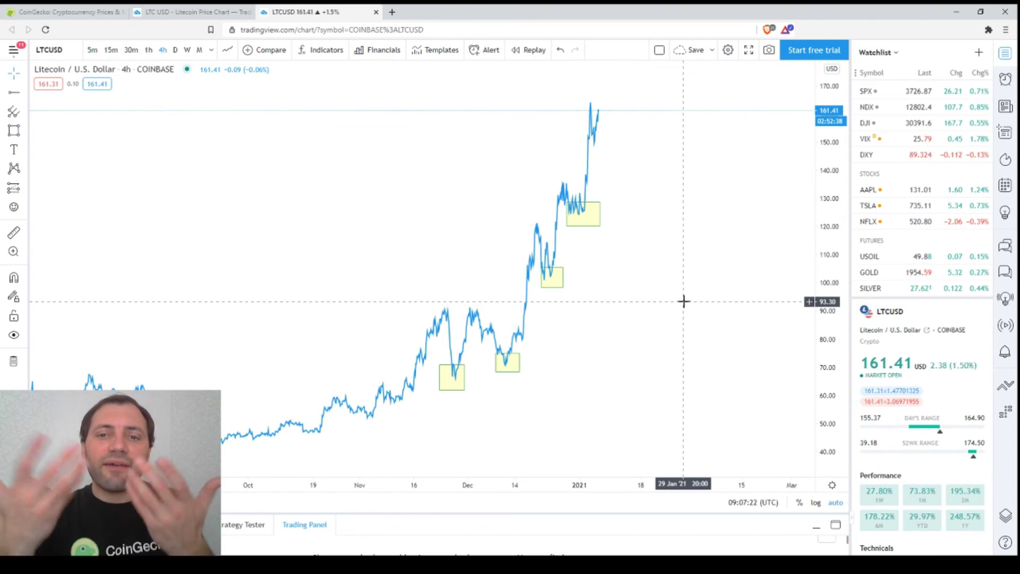
Box the rising highs near 90 (twice), 120, 135 and the latest peak near 165.
click(14, 130)
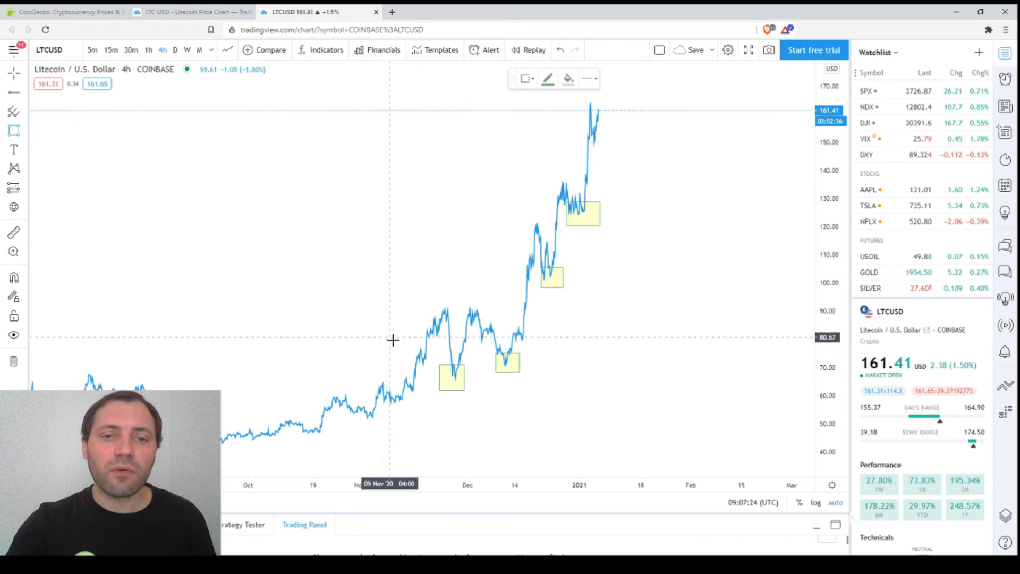
drag(425, 306, 453, 324)
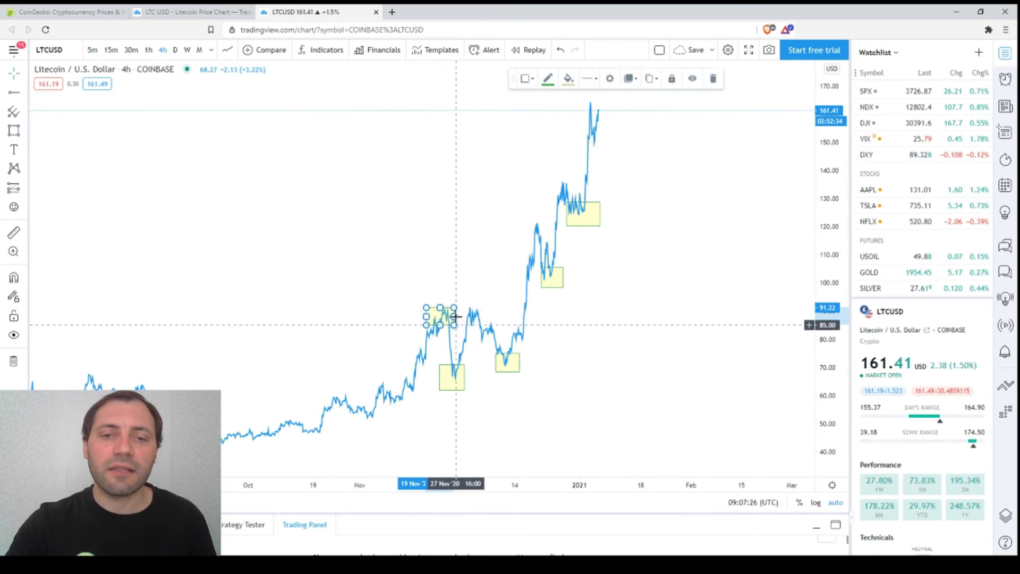
click(14, 130)
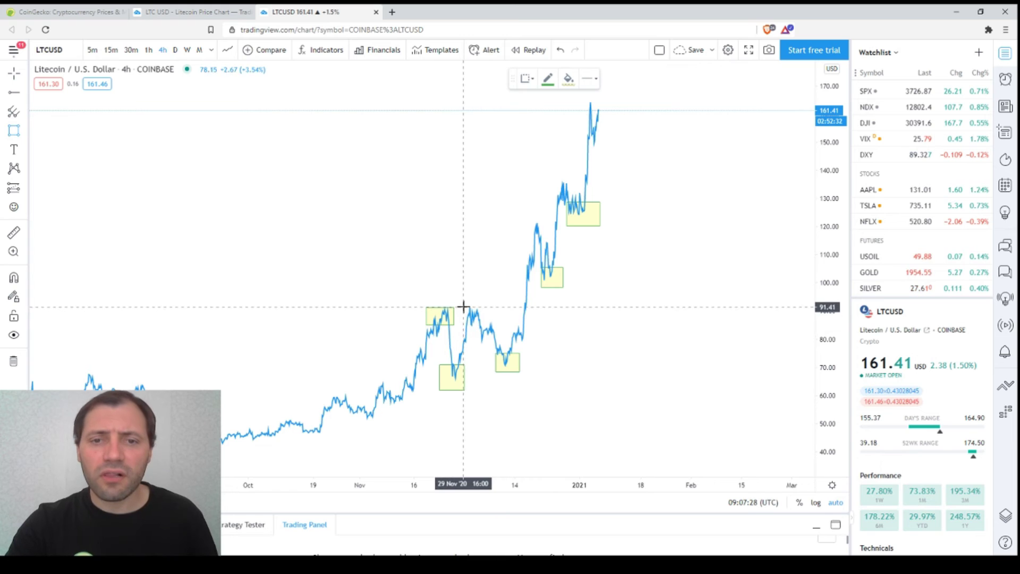
drag(463, 307, 485, 324)
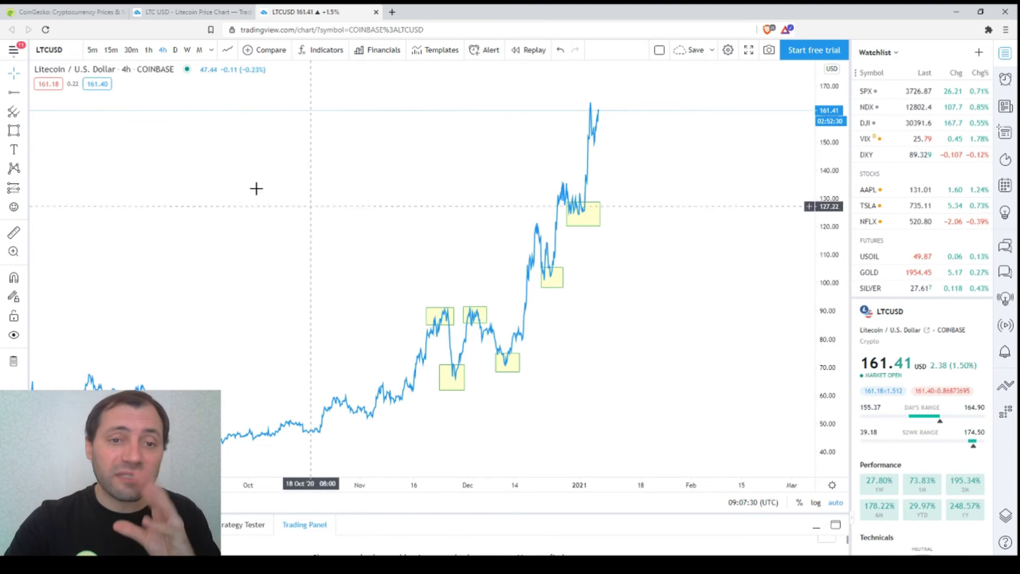
click(14, 130)
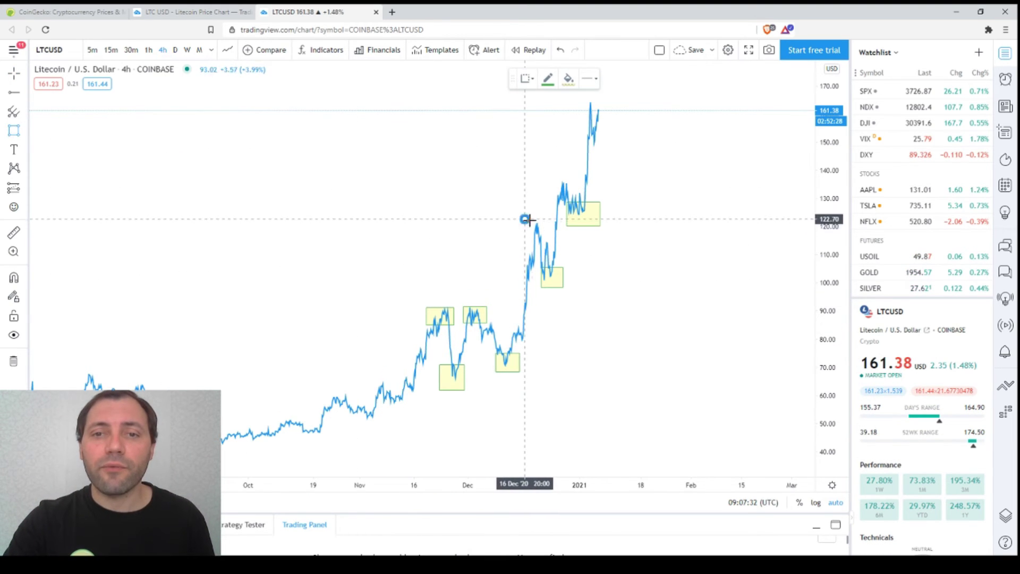
drag(523, 219, 546, 235)
scroll(566, 291, up, 1)
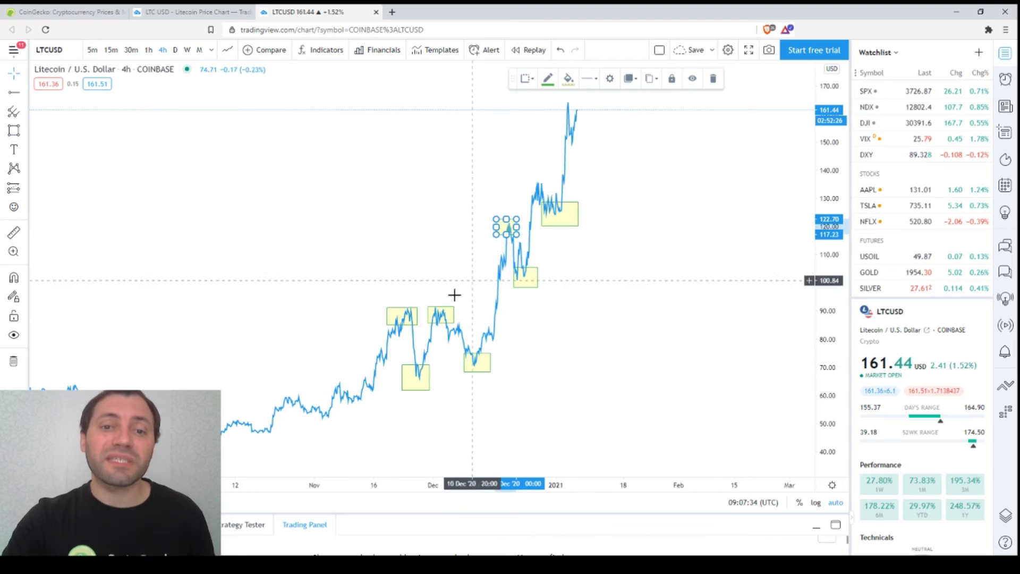
click(21, 132)
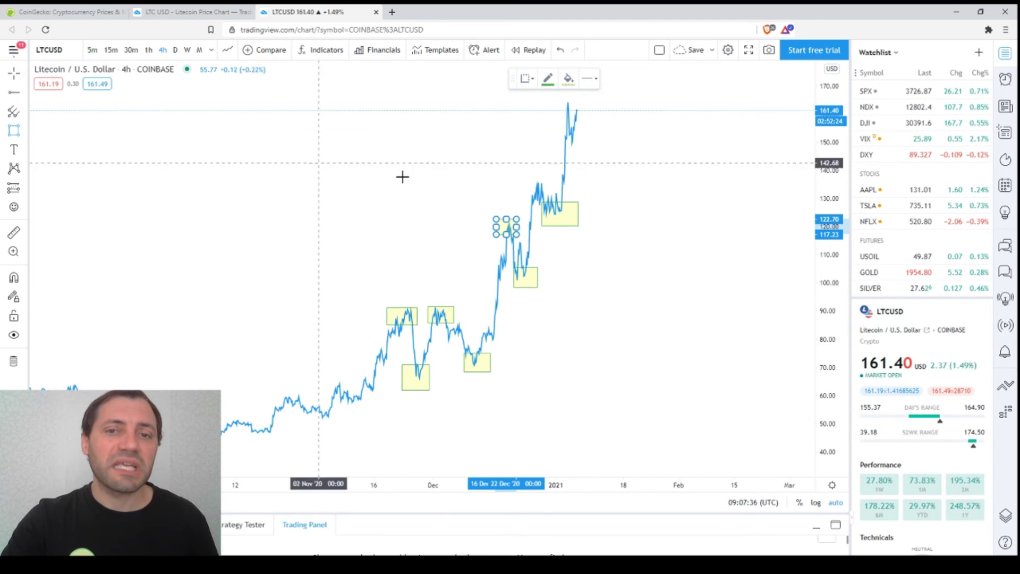
drag(528, 183, 551, 197)
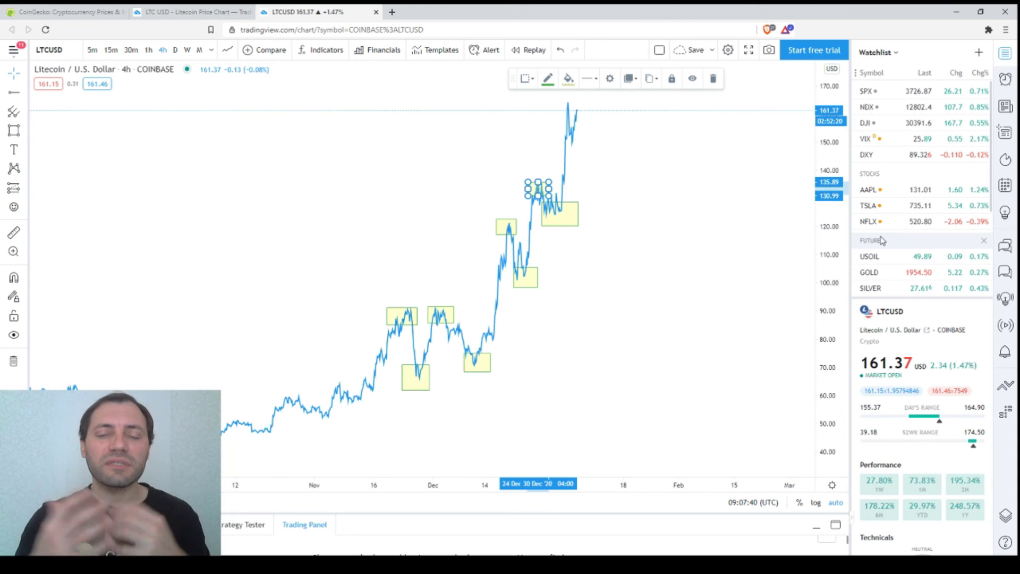
click(679, 210)
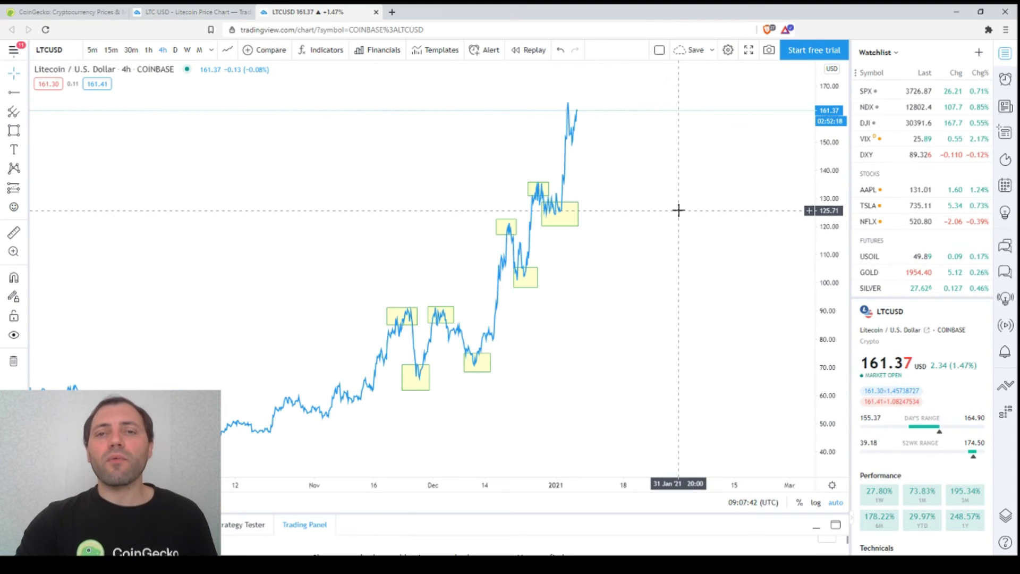
scroll(632, 189, up, 2)
click(14, 131)
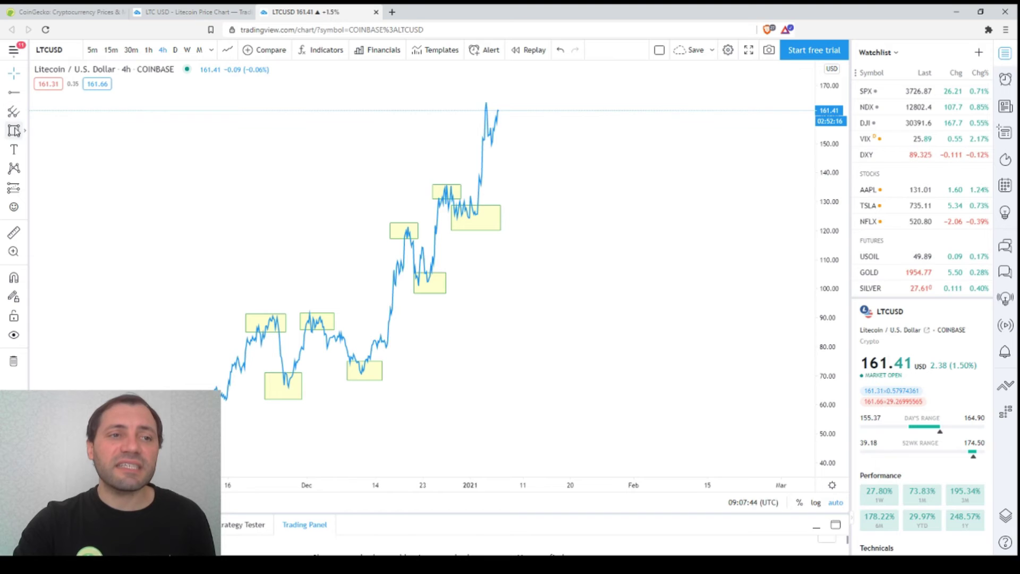
drag(475, 97, 493, 112)
click(597, 194)
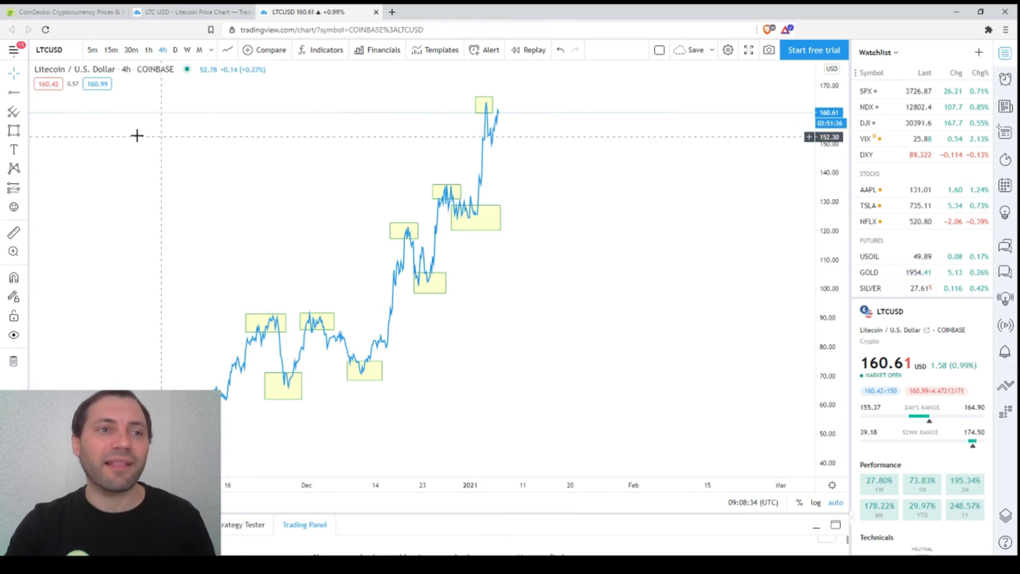
Draw a trend line from the latest high down to a projected low near 134.
click(25, 93)
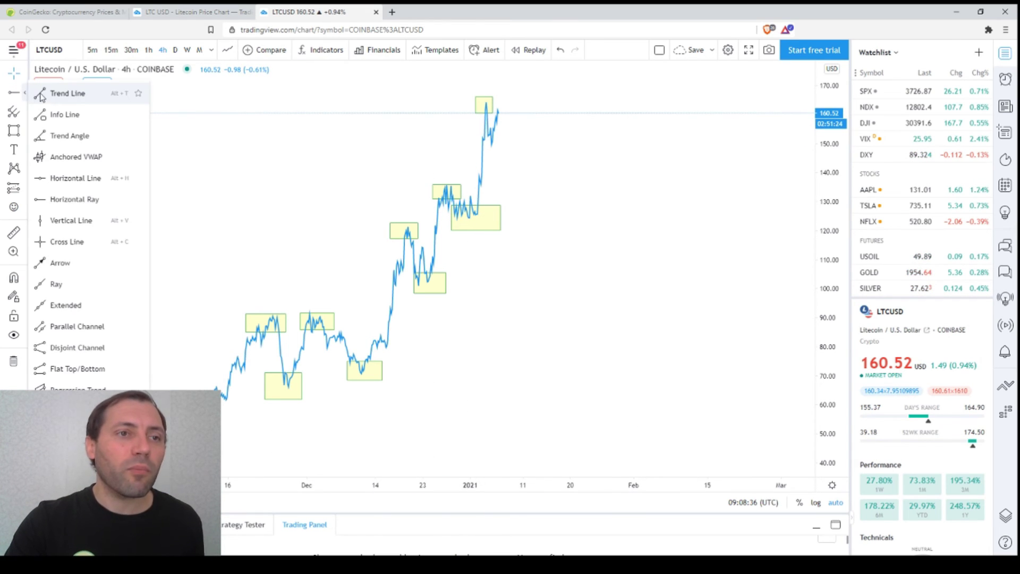
click(61, 94)
click(503, 111)
click(529, 190)
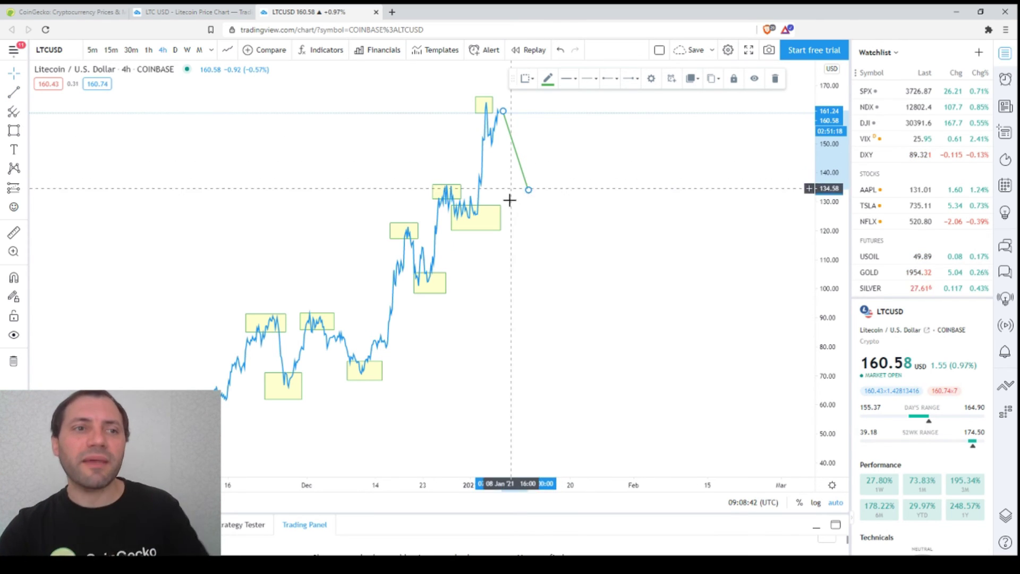
Draw a rebound trend line from the 134 low up to about 166.
click(14, 91)
click(531, 191)
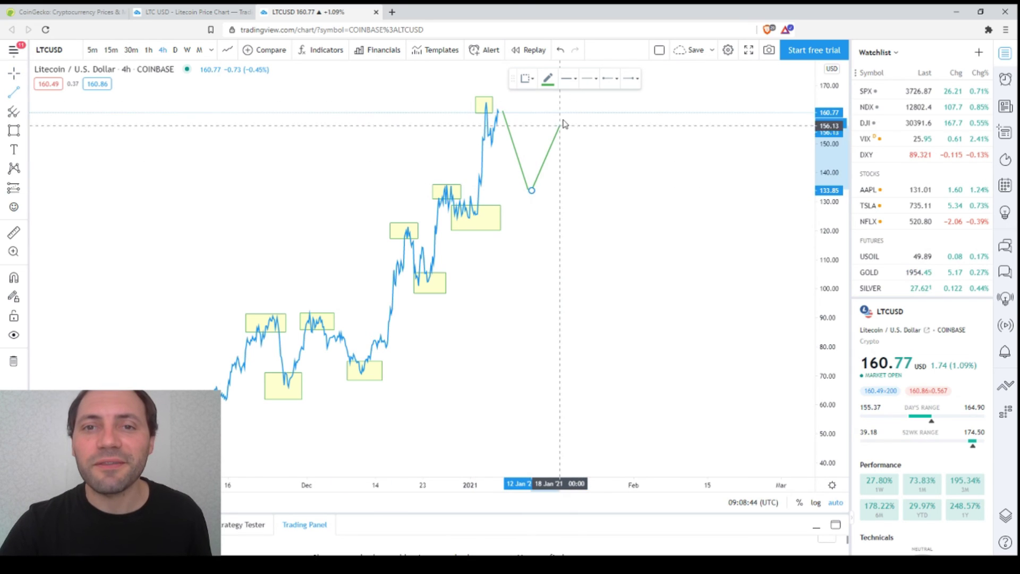
click(567, 97)
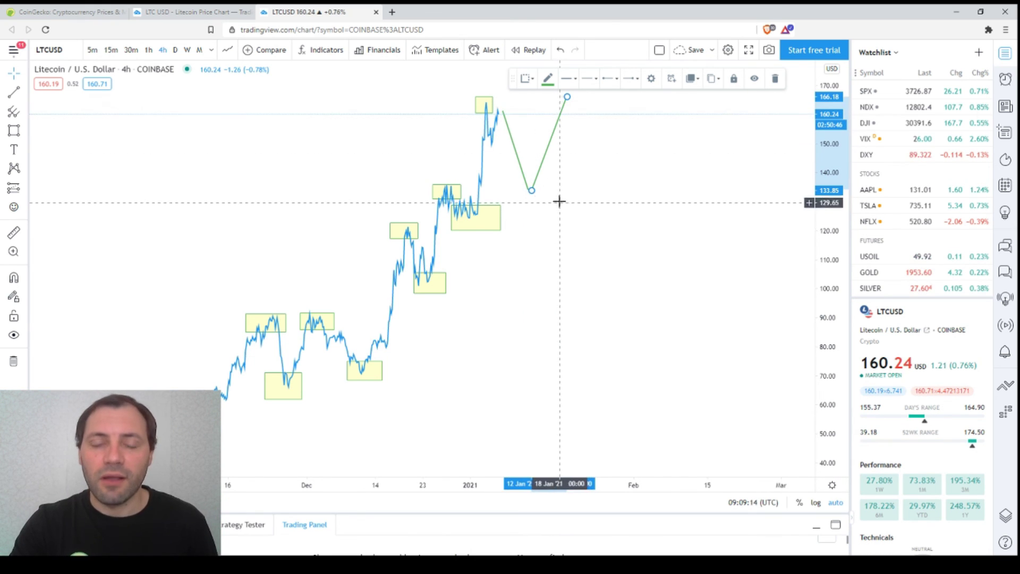
Duplicate the early-January box onto the projected dip, spanning about 129 to 139.
drag(574, 214, 542, 232)
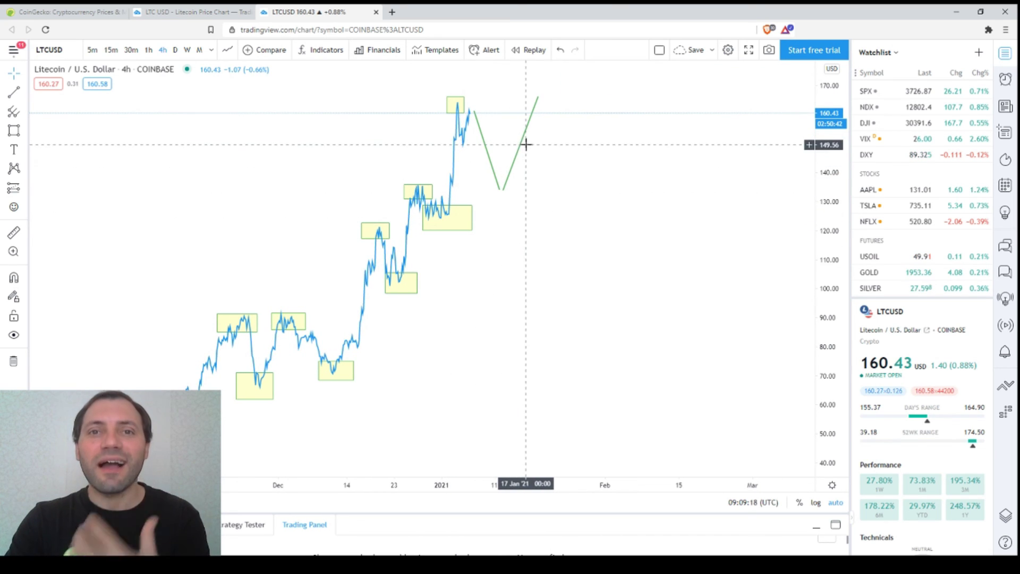
click(466, 209)
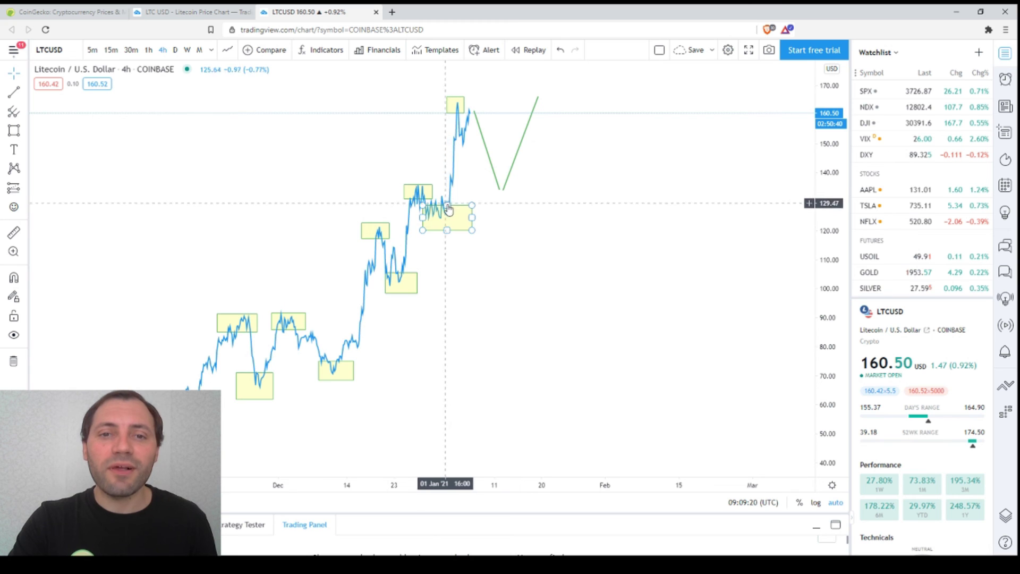
drag(467, 209, 525, 178)
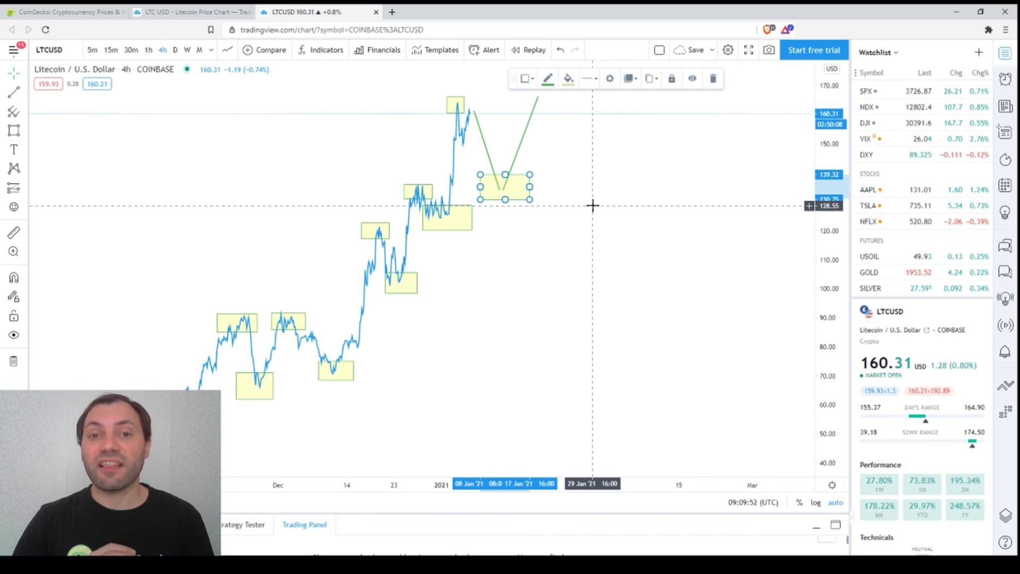
Zoom out the time axis to show the full annotated chart from April to February.
scroll(604, 198, down, 3)
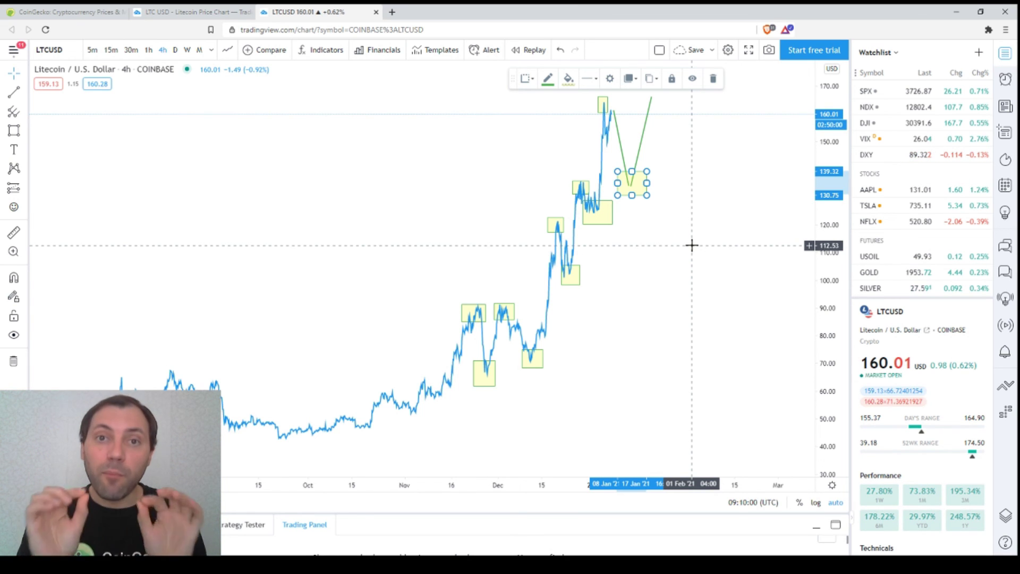
scroll(685, 246, down, 3)
click(428, 262)
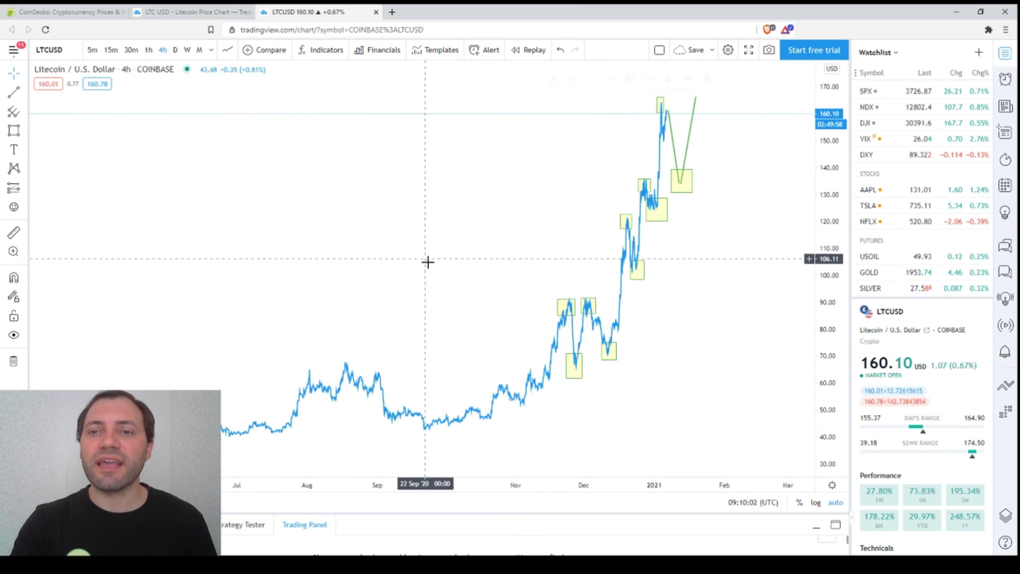
scroll(786, 313, down, 2)
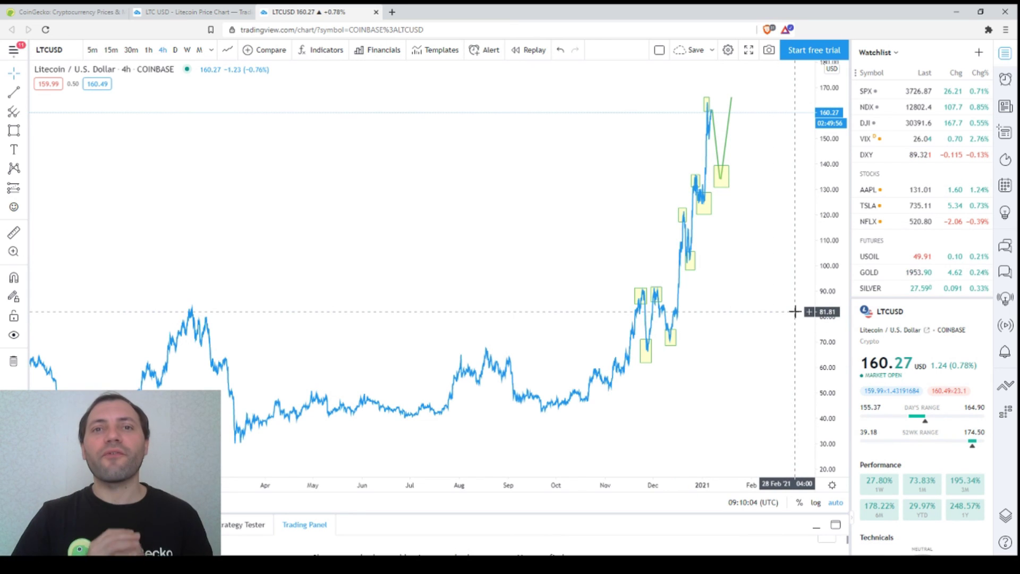